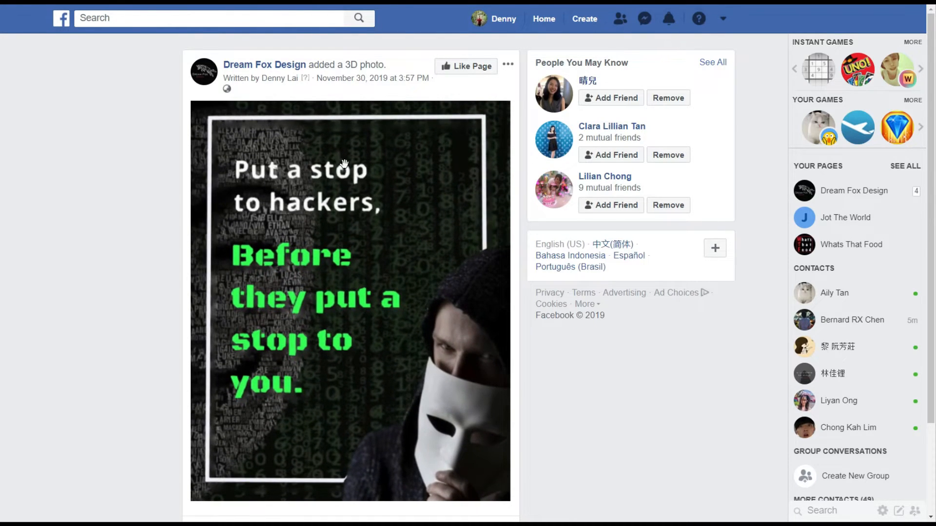
Step: Examine the Dream Fox Design 3D photo post and how its layers shift while the page moves
scroll(427, 306, down, 1)
scroll(427, 307, down, 1)
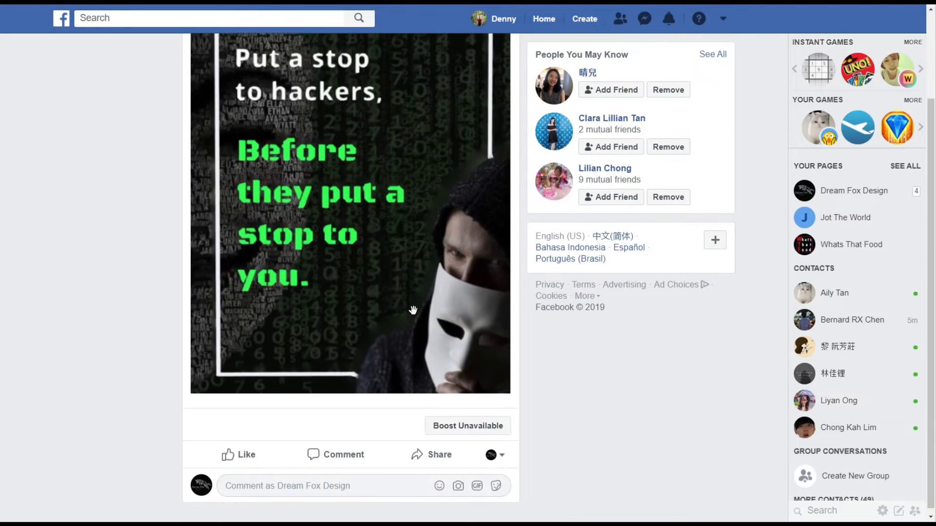
scroll(292, 219, up, 2)
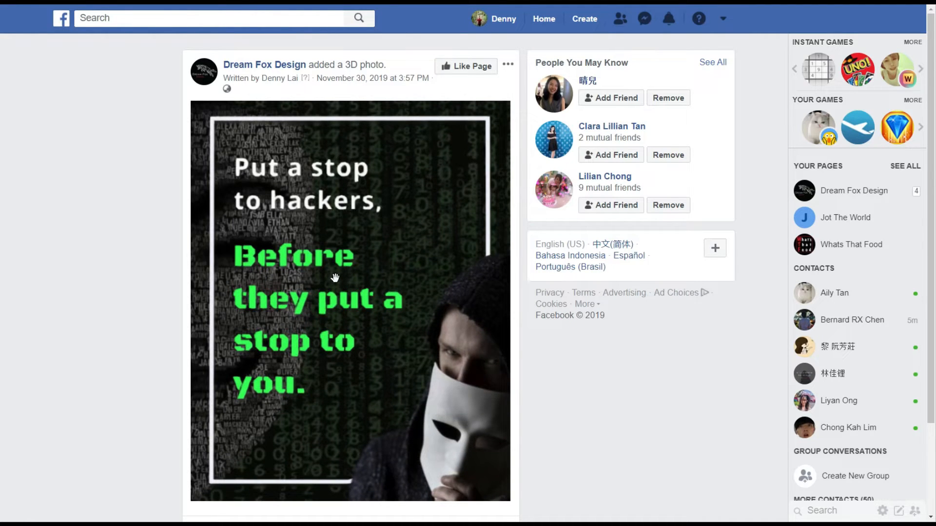
scroll(393, 335, down, 1)
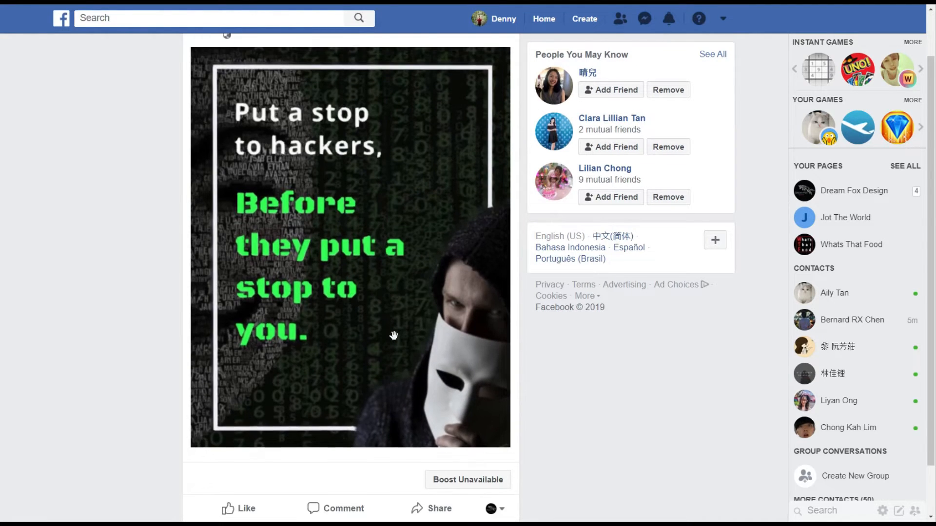
scroll(393, 336, up, 1)
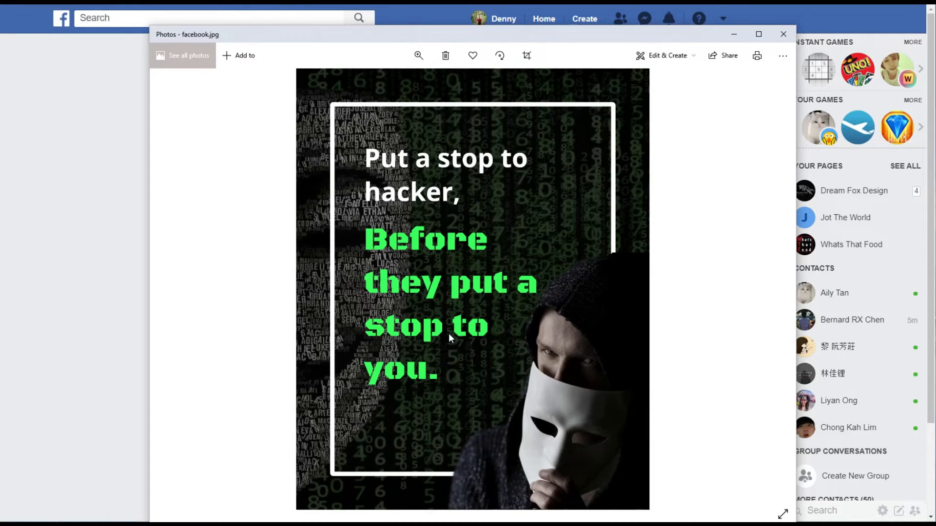
Step: In Photos, compare the facebook.jpg artwork with its greyscale depth map facebook_depth.jpg
key(Right)
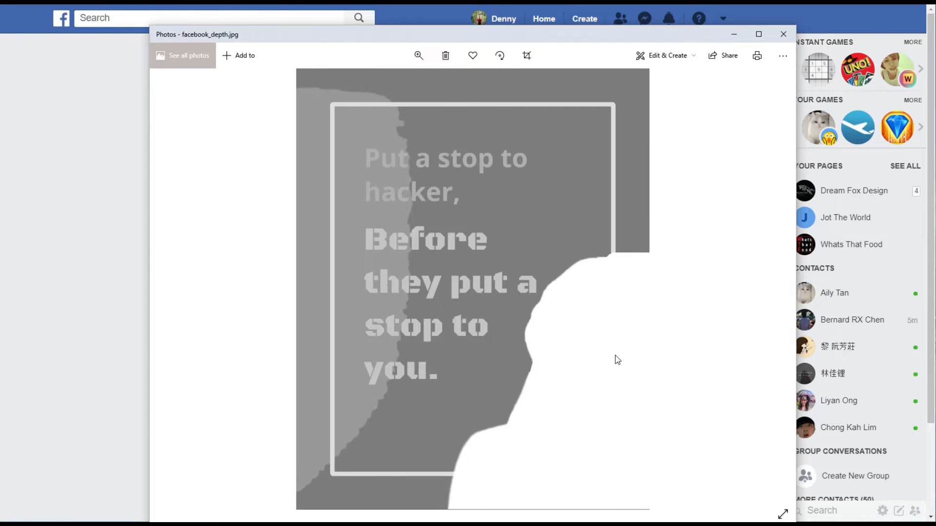
key(Left)
key(Right)
key(Left)
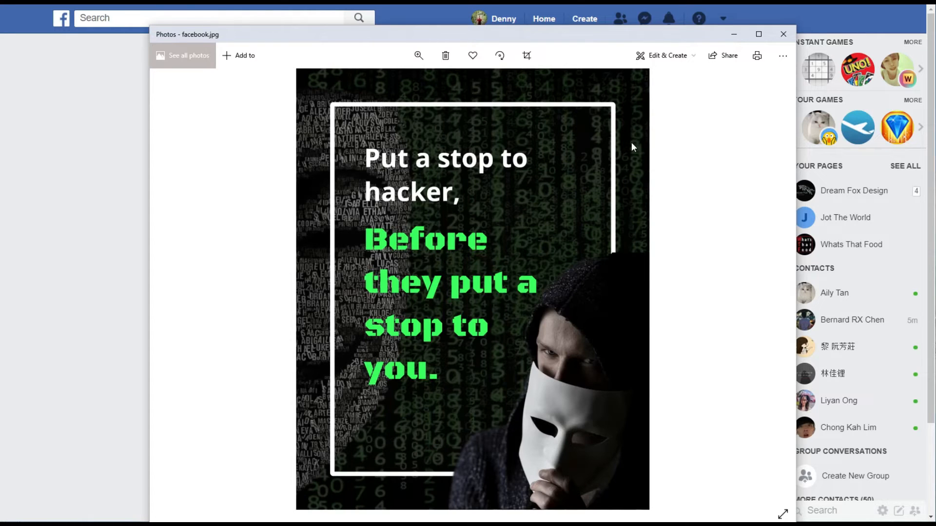
key(Right)
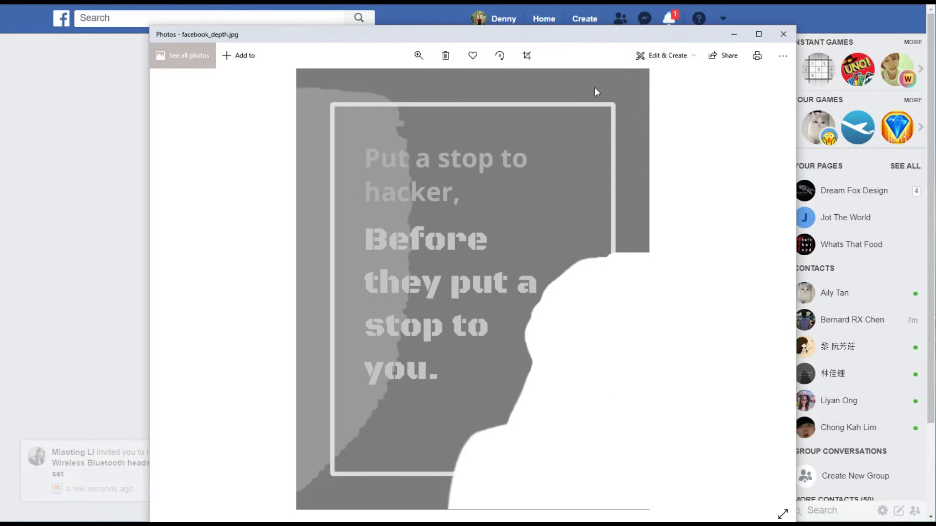
key(Left)
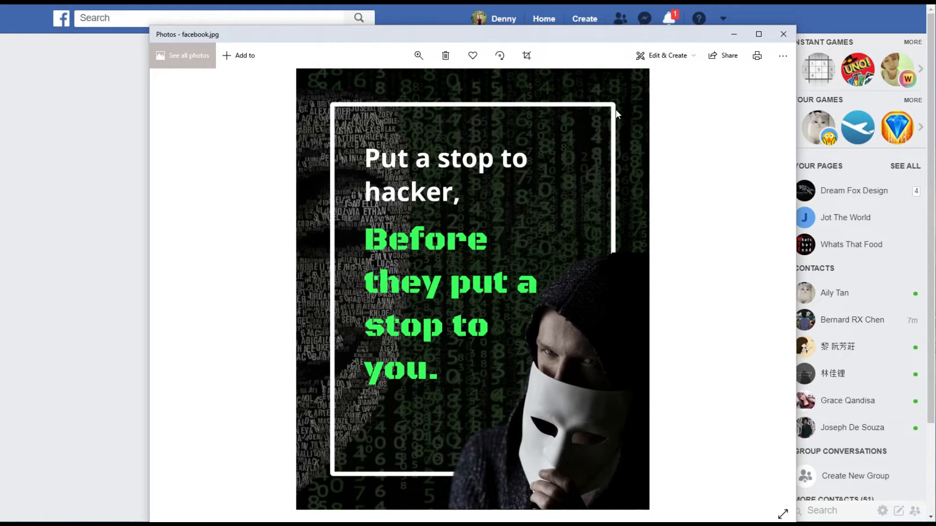
key(Right)
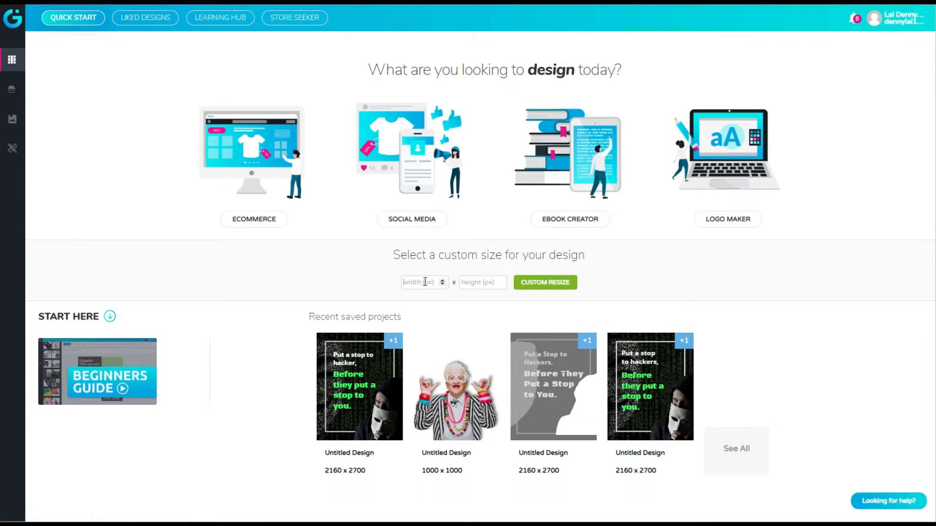
Step: Create a new design in Glorify with a custom size of 2160 x 2700 px
text(2160)
key(Tab)
text(270)
click(667, 290)
click(549, 291)
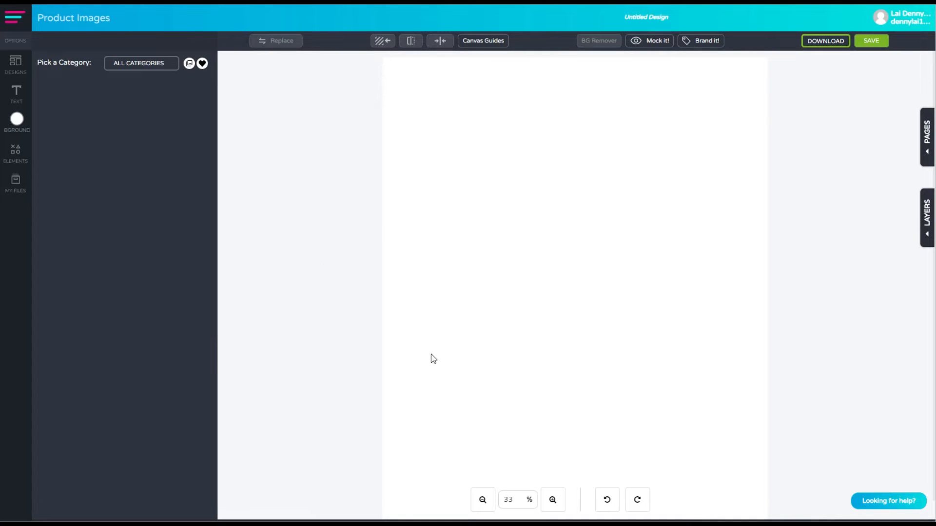
Step: Search the background images for "hacker" and apply the green falling-numbers picture as the canvas background
click(17, 121)
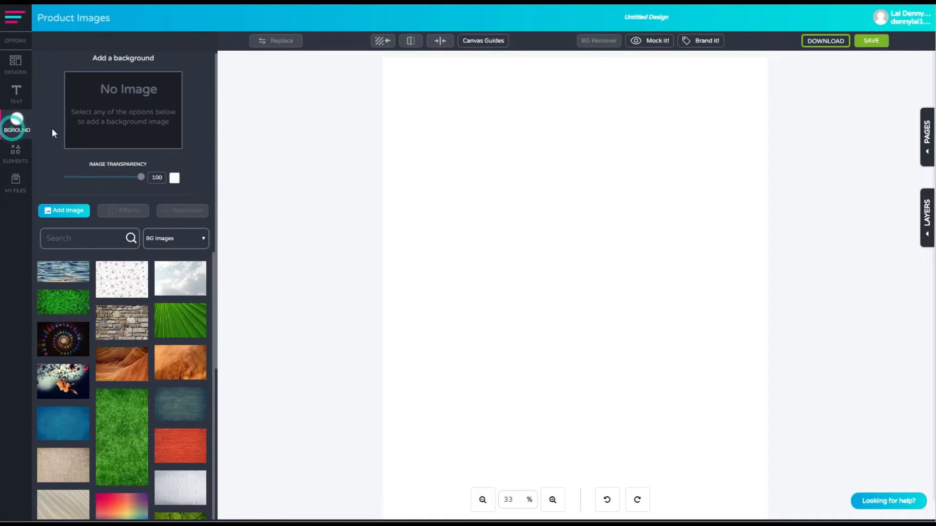
click(77, 238)
text(hacker)
key(Return)
scroll(83, 254, down, 10)
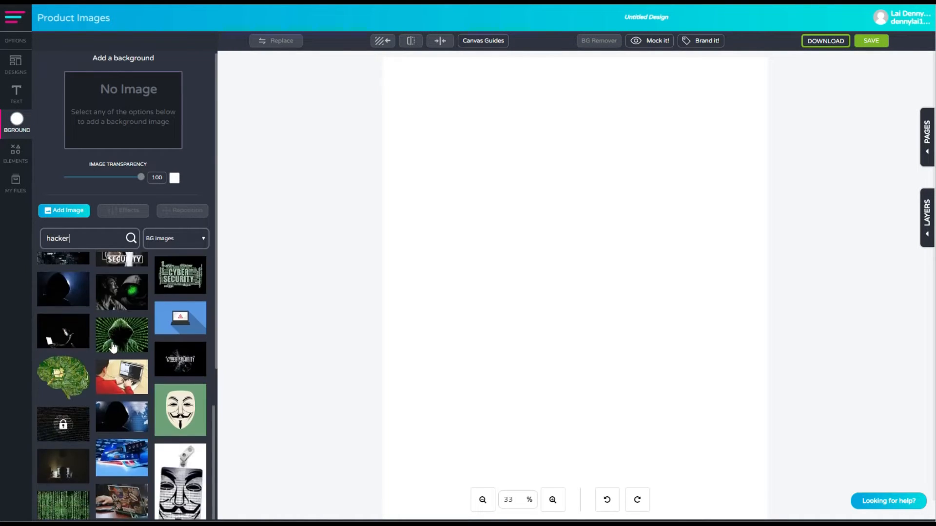
click(71, 407)
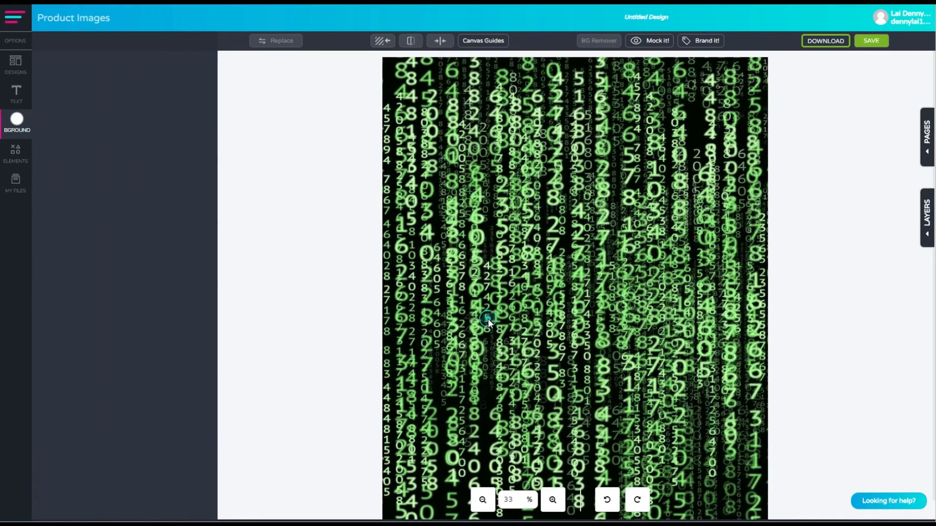
Step: Darken the background image with a black fill effect of 80
click(123, 215)
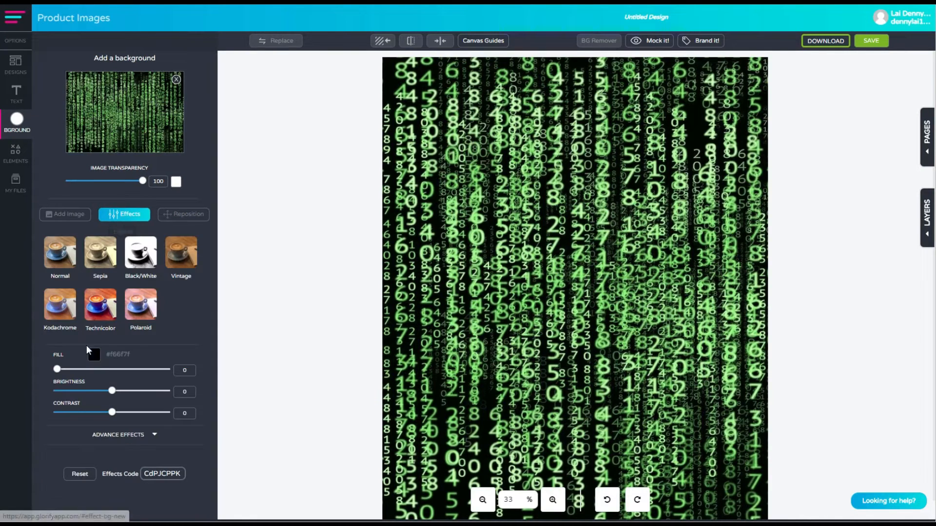
drag(57, 371, 145, 374)
click(95, 357)
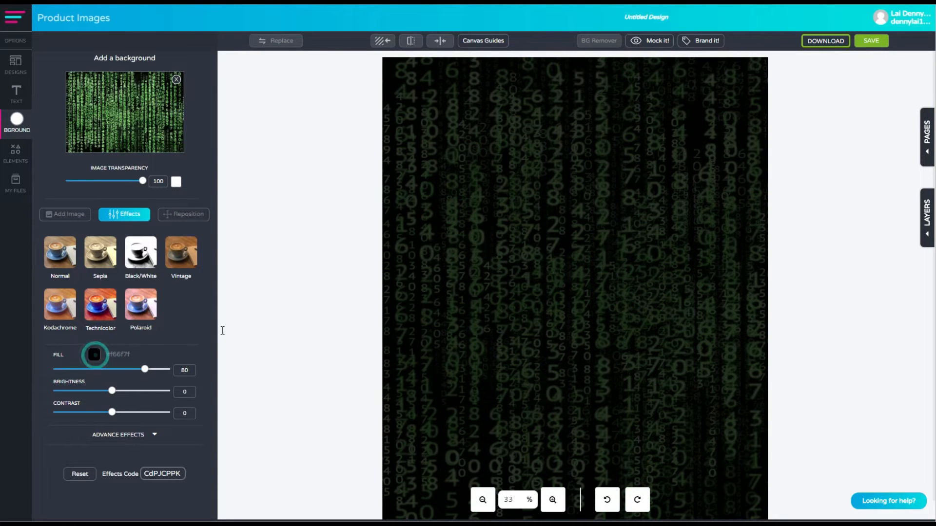
click(486, 294)
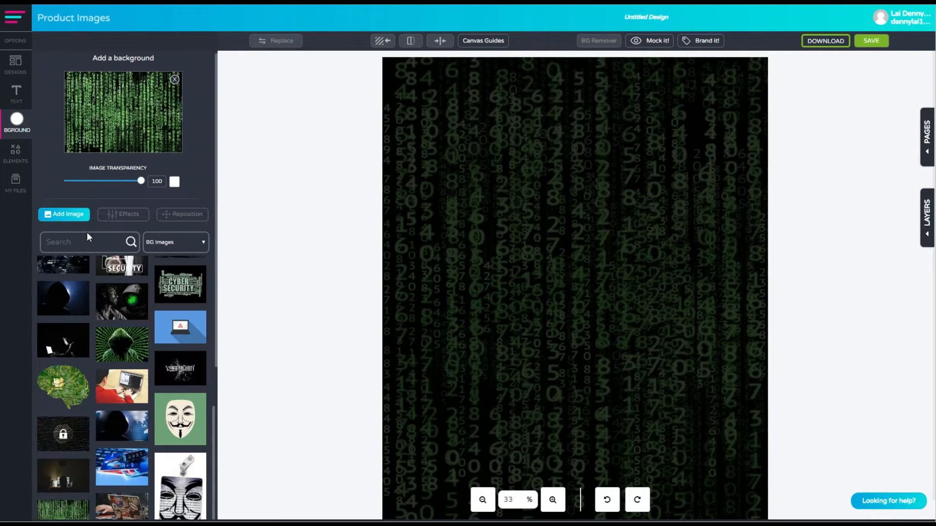
Step: Search the free images in the elements library for "hacker"
click(14, 154)
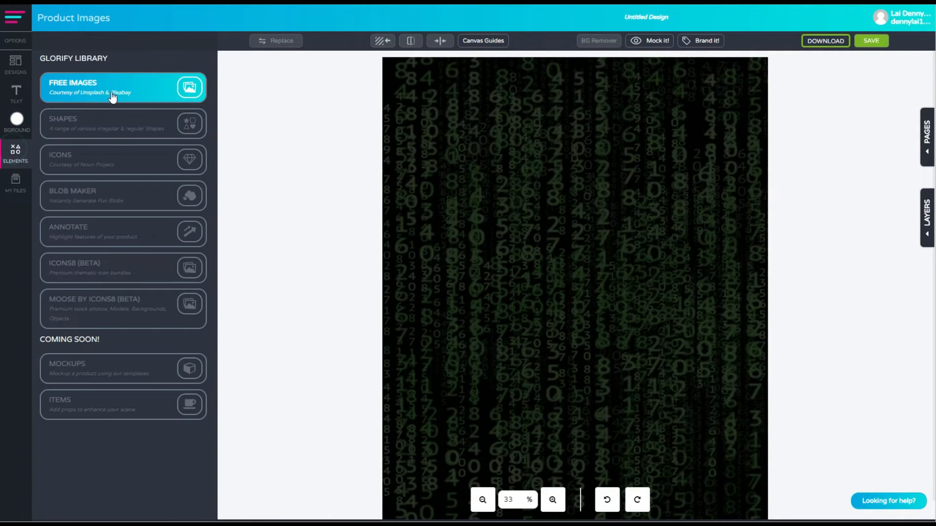
click(112, 92)
click(84, 85)
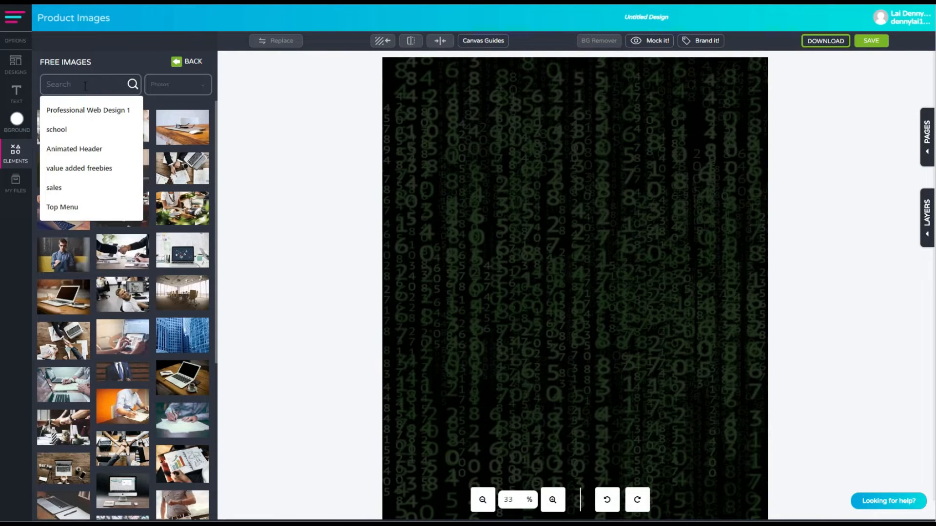
text(ahc)
text(hacker)
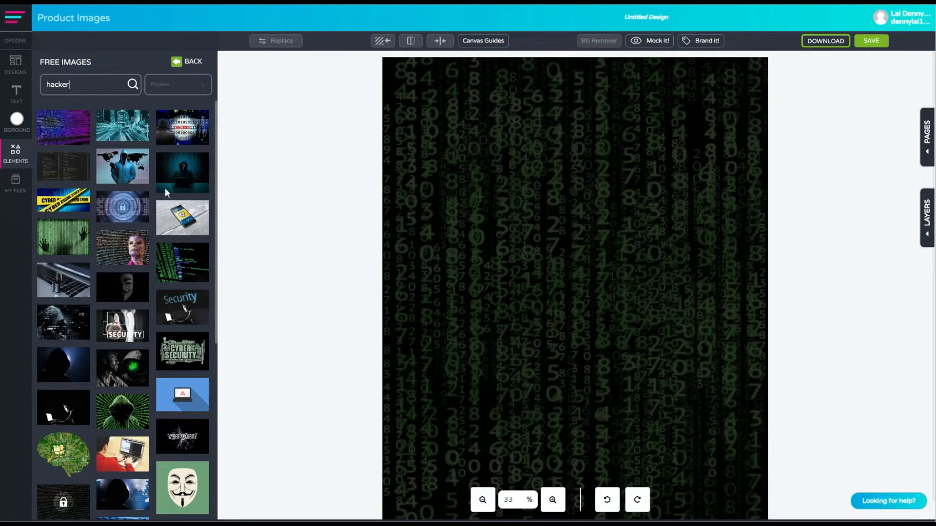
Step: Insert the image of the half-visible mask made of text and place it near the canvas centre
scroll(142, 197, down, 5)
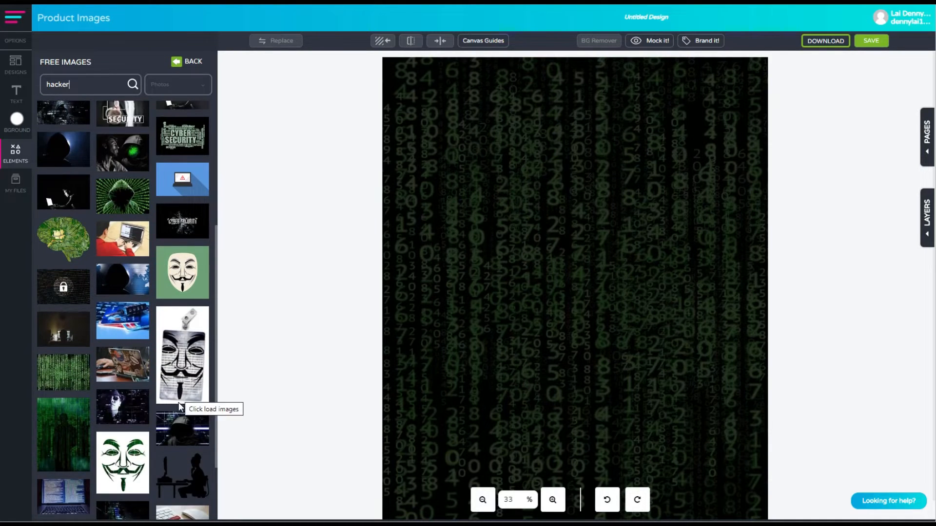
scroll(178, 341, up, 3)
scroll(169, 257, up, 3)
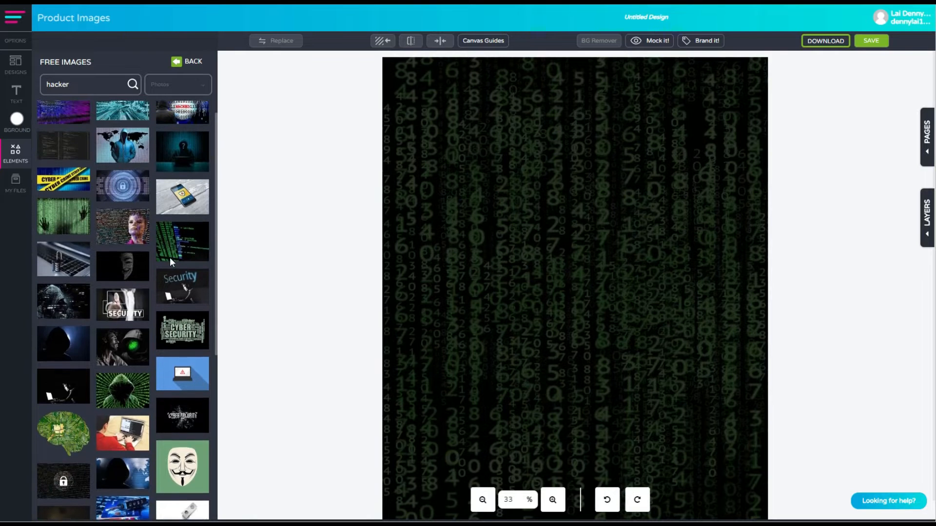
scroll(139, 225, down, 8)
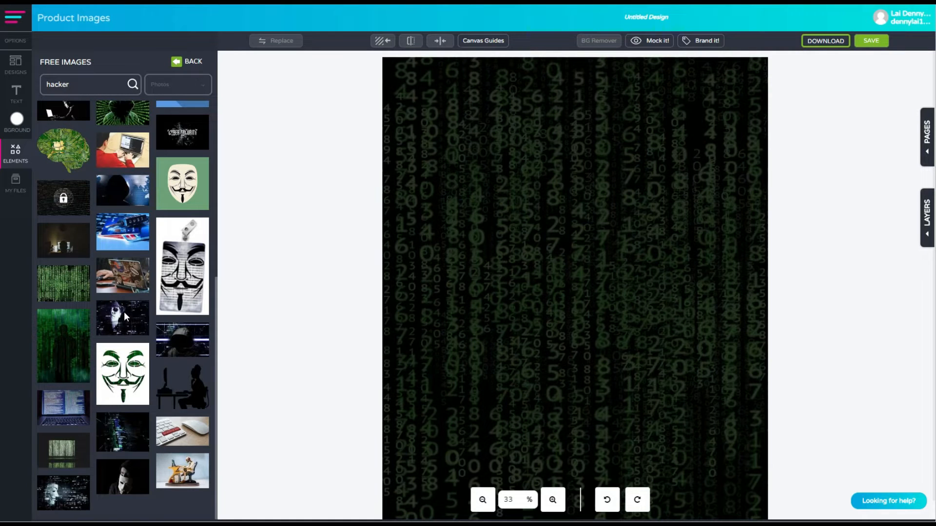
scroll(123, 311, up, 3)
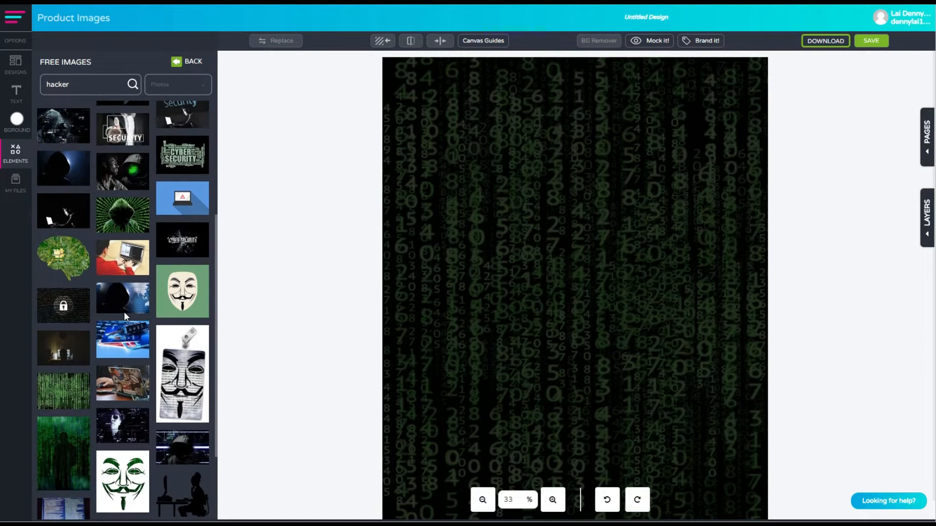
scroll(124, 311, up, 5)
click(117, 293)
drag(507, 125, 608, 271)
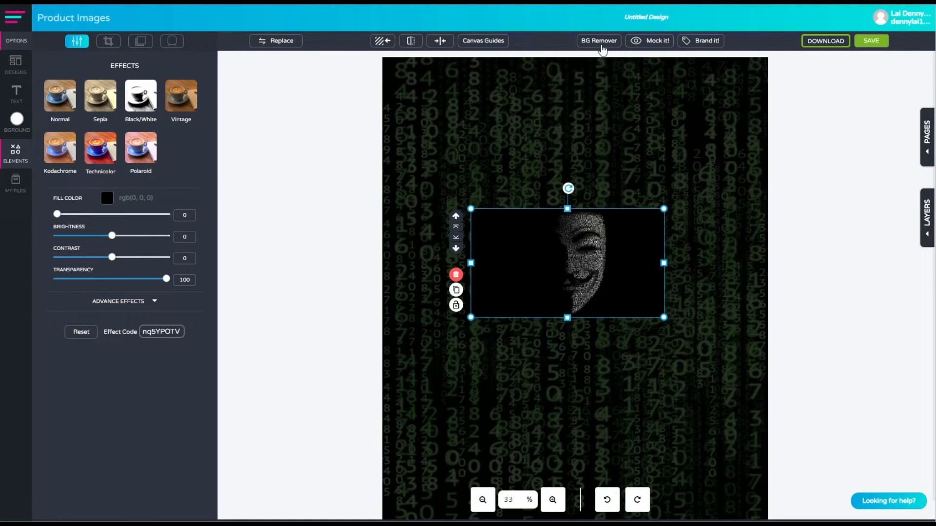
Step: Remove the black background from the mask image and move the cut-out slightly up and to the left
click(600, 41)
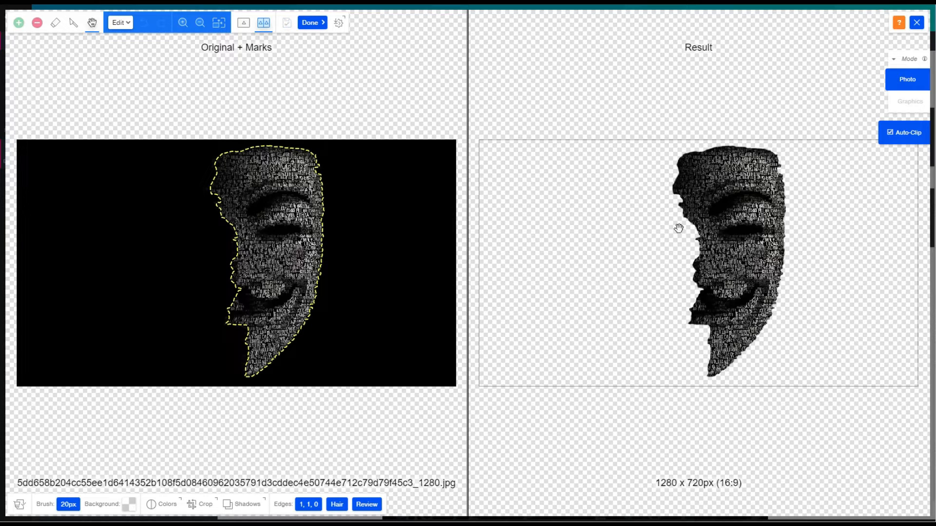
click(313, 30)
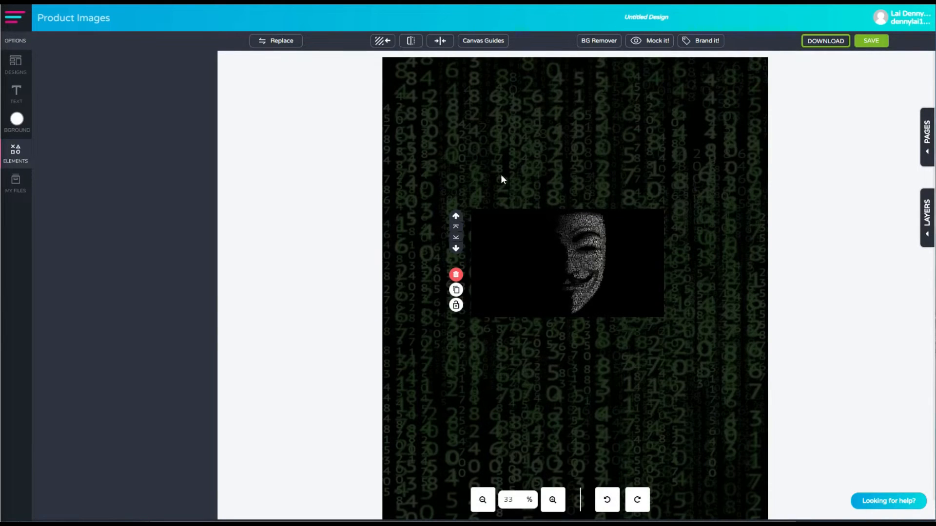
drag(568, 257, 552, 221)
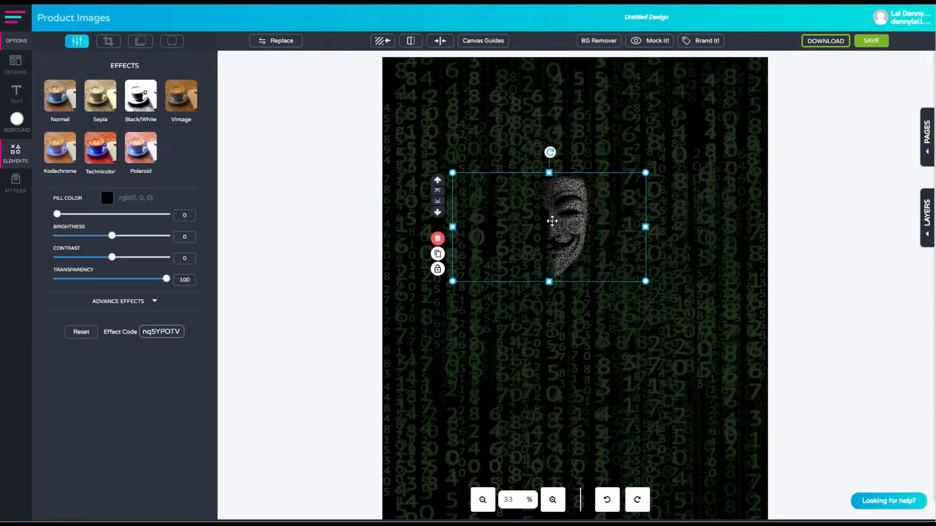
Step: Crop the mask image on both sides so only the face area remains
double_click(573, 241)
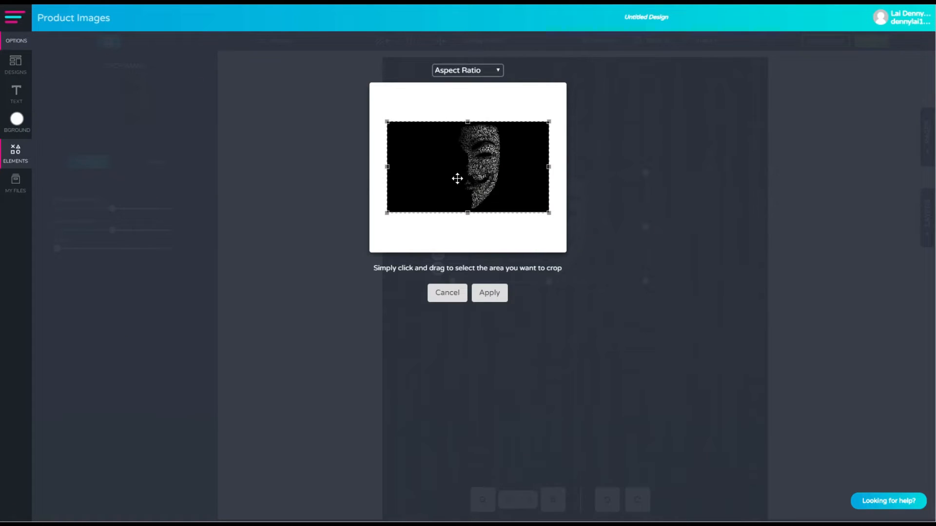
drag(388, 167, 457, 167)
drag(550, 167, 503, 171)
click(489, 293)
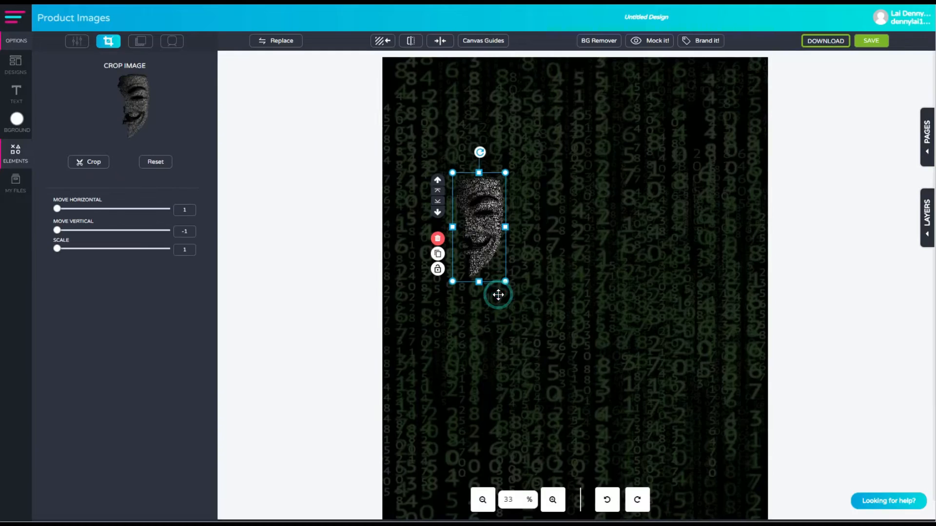
Step: Enlarge the cropped mask to nearly the full canvas height and position it partly beyond the canvas's left edge
drag(486, 238, 635, 476)
drag(556, 310, 476, 250)
drag(534, 428, 571, 495)
drag(485, 306, 449, 323)
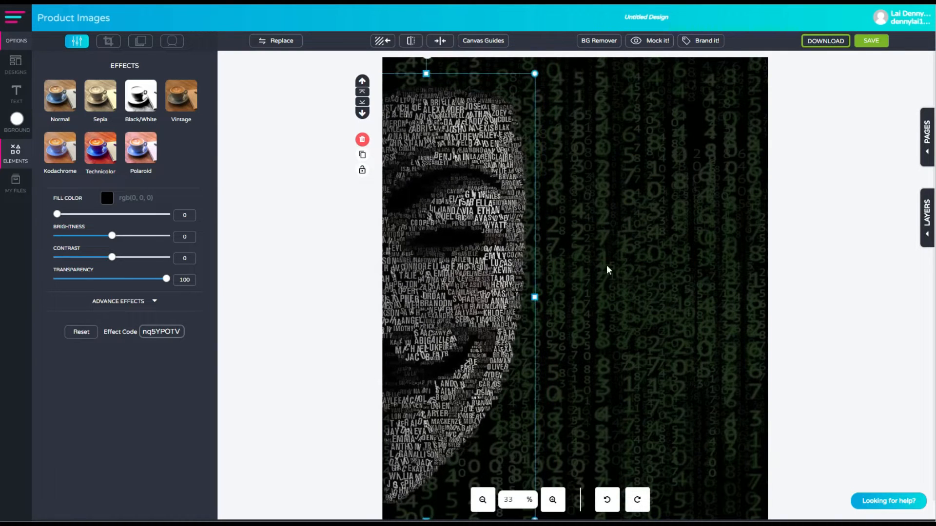
Step: Darken the mask image with a black fill effect of 45
click(618, 261)
click(457, 228)
drag(57, 215, 104, 217)
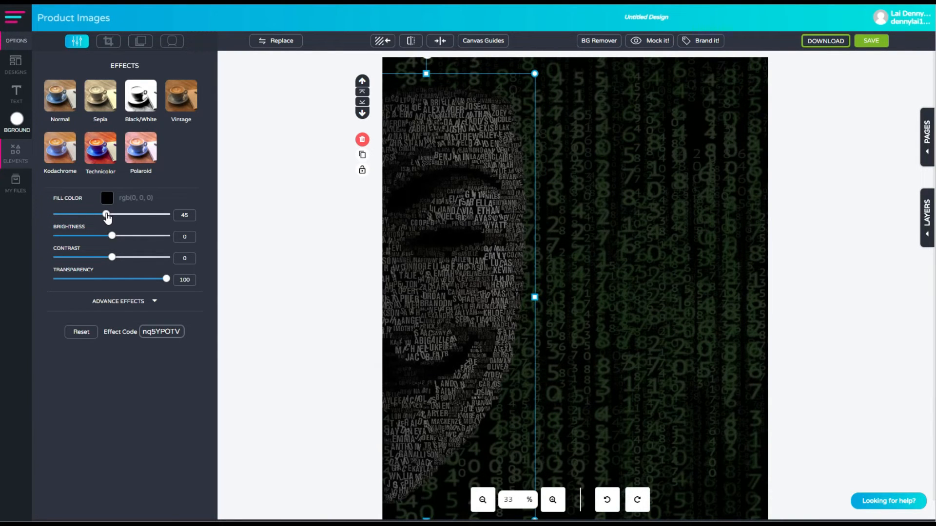
click(674, 221)
Step: Nudge the mask image slightly upward on the canvas
click(482, 514)
drag(475, 335, 474, 330)
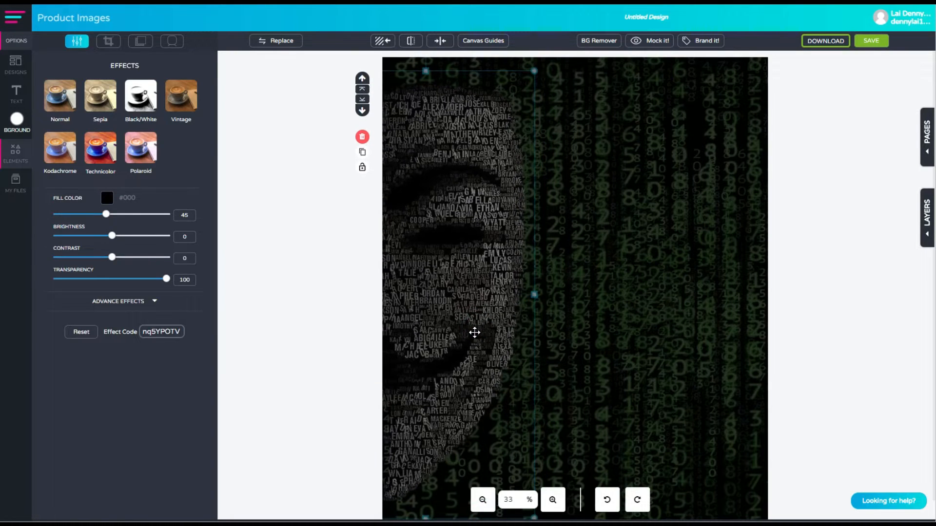
click(693, 357)
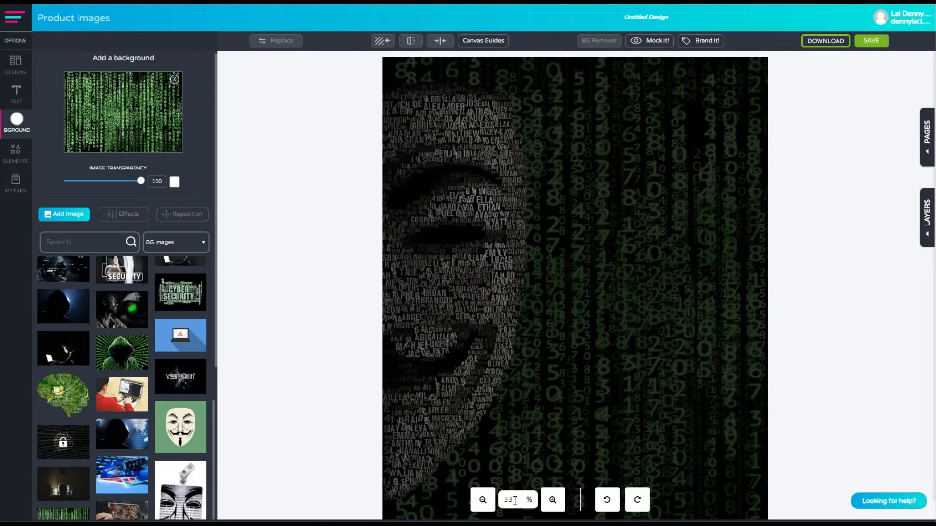
Step: Search the free images for "hacker" and add the photo of the hooded man holding a white mask
click(483, 499)
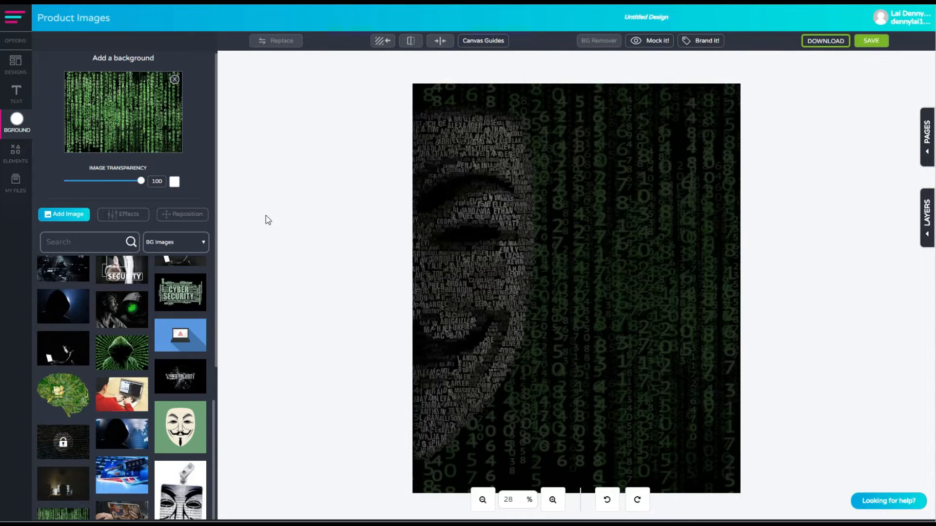
click(16, 153)
click(68, 90)
click(96, 78)
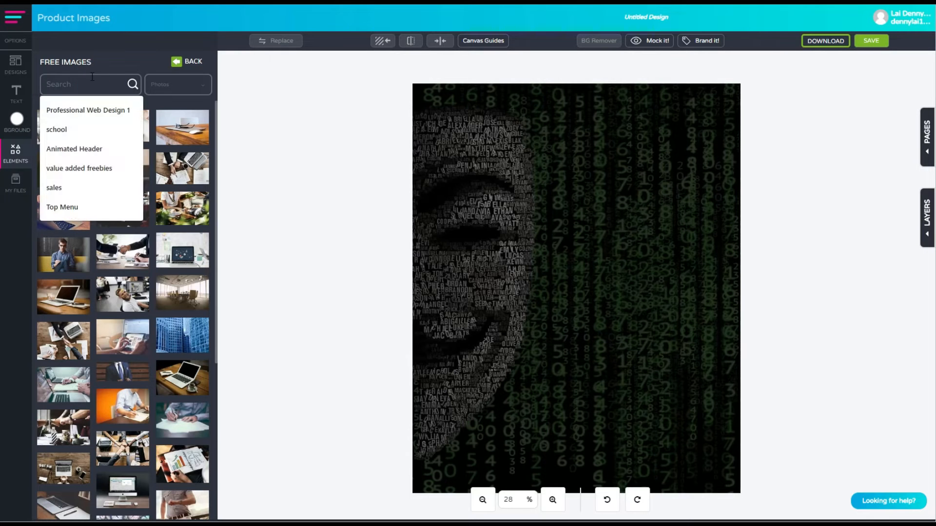
text(hacker)
key(Return)
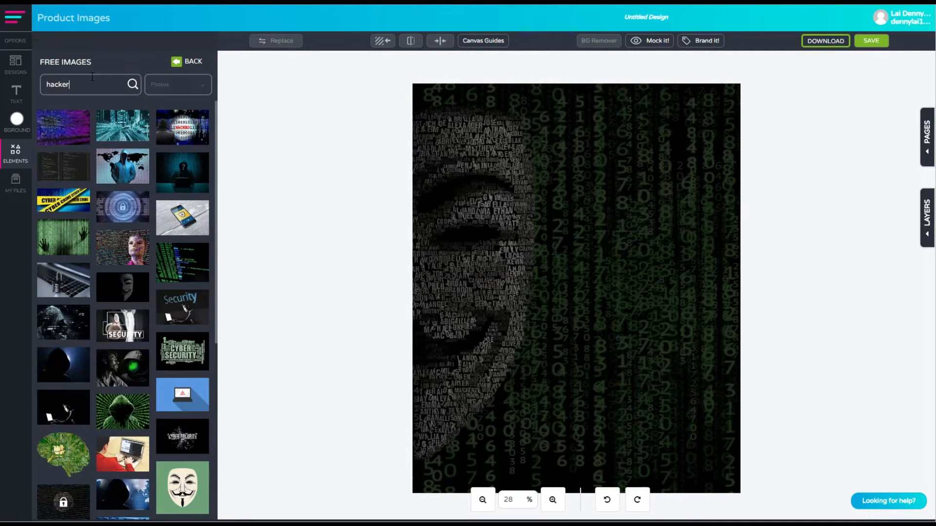
scroll(171, 246, down, 6)
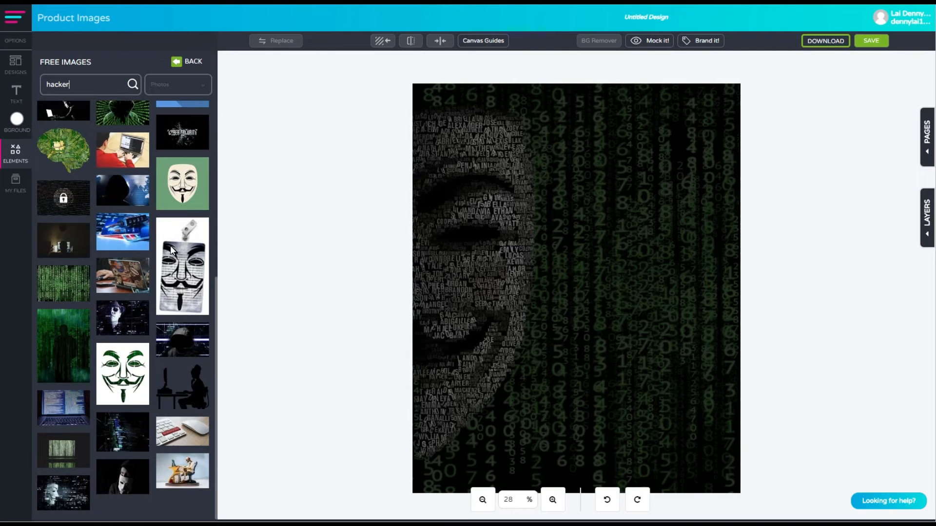
click(118, 479)
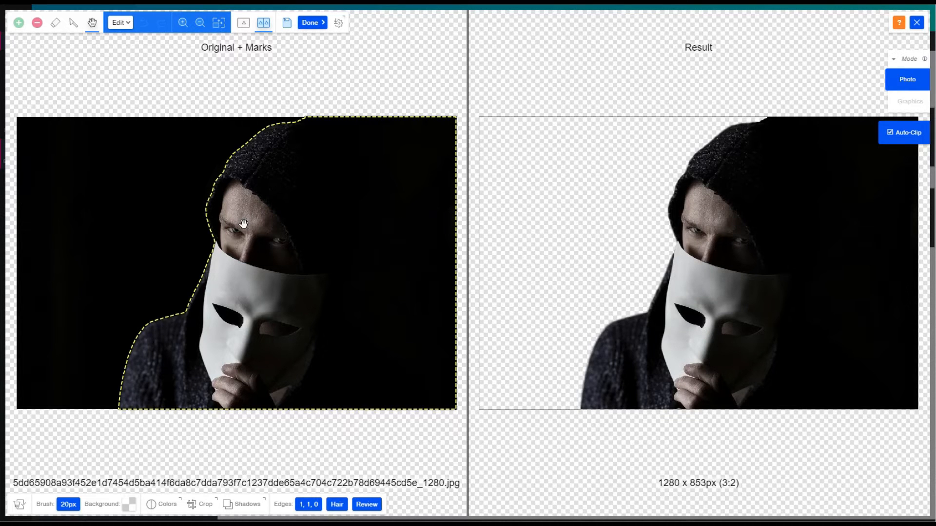
Step: Apply the background removal to the hooded man photo and crop off the empty area left of the figure
click(318, 24)
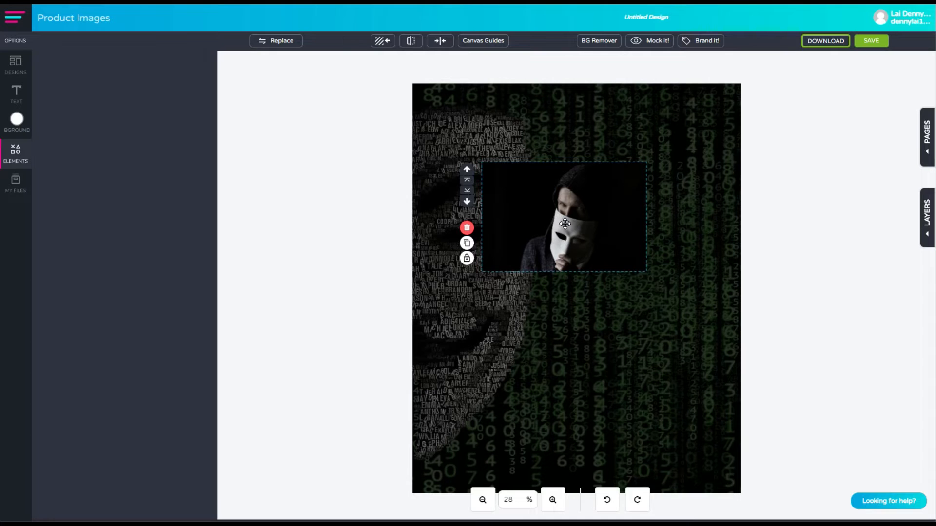
drag(569, 226, 562, 237)
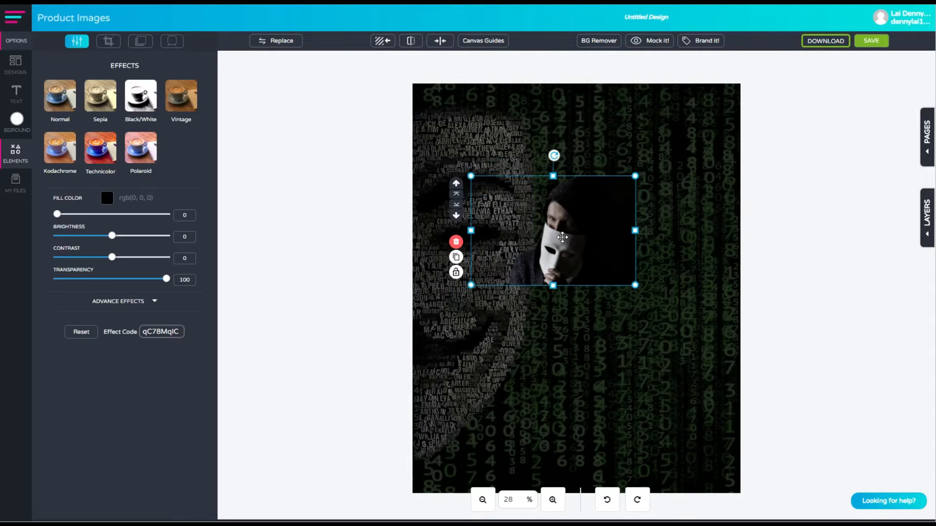
double_click(566, 234)
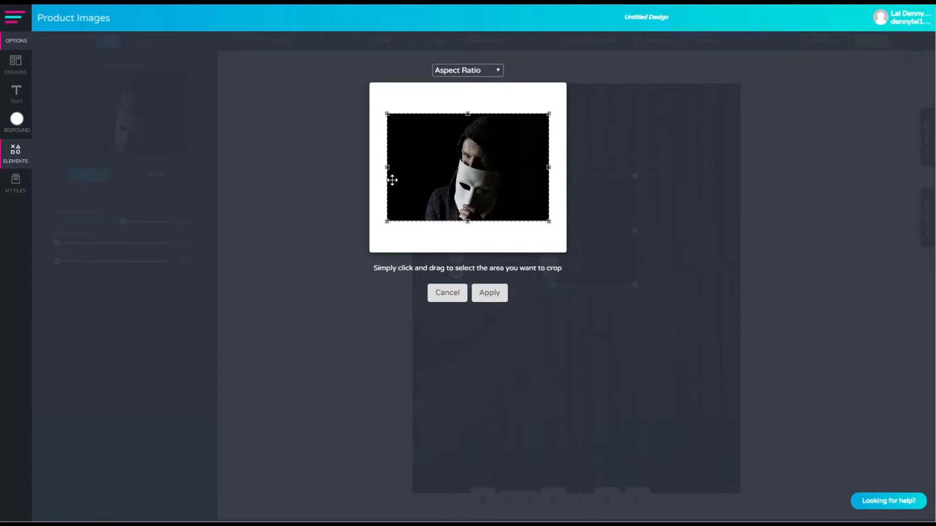
drag(388, 167, 422, 167)
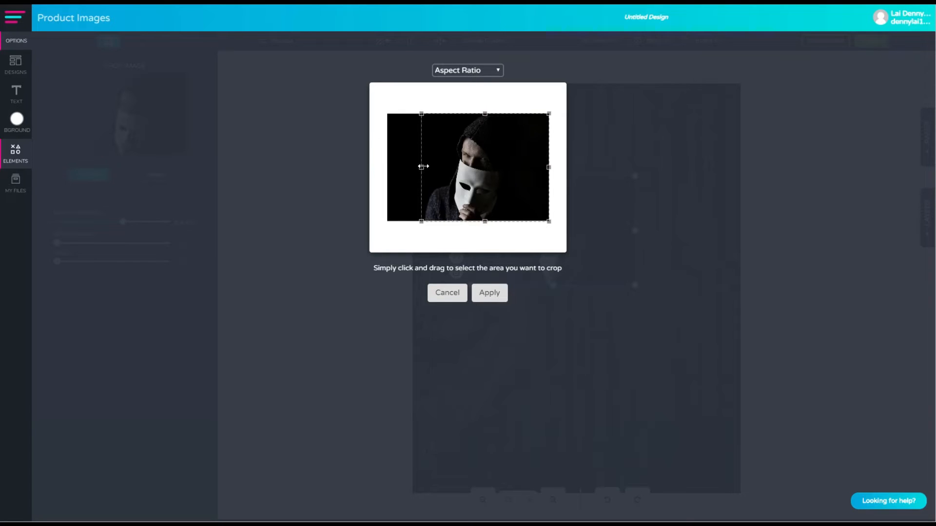
click(488, 293)
Step: Enlarge the hooded man image and place it in the canvas's lower-right corner, extending partly beyond the right edge
drag(548, 228, 705, 257)
drag(619, 310, 474, 440)
drag(607, 345, 672, 386)
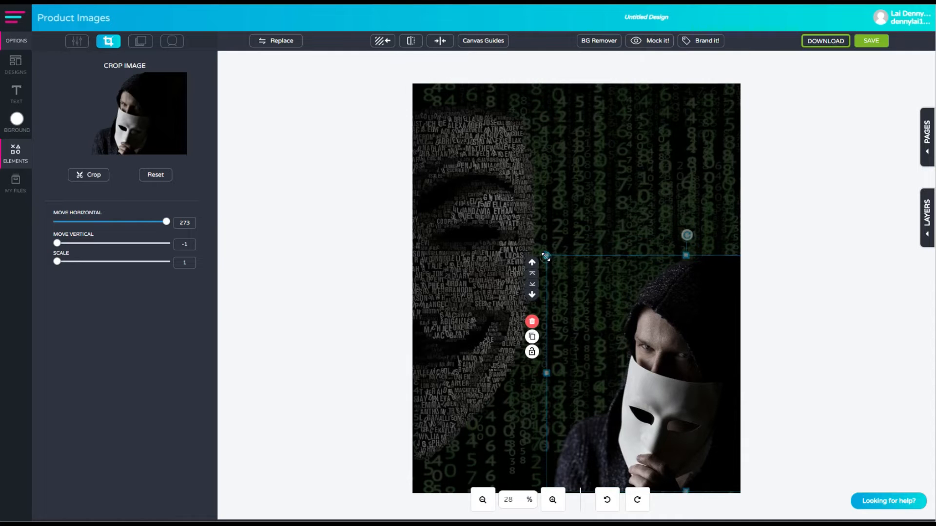
drag(546, 257, 501, 213)
drag(658, 332, 699, 337)
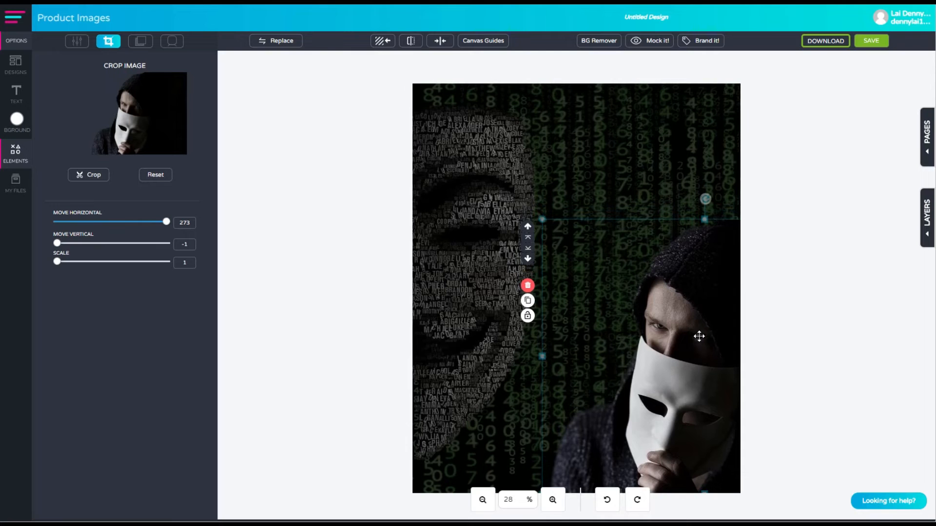
click(836, 289)
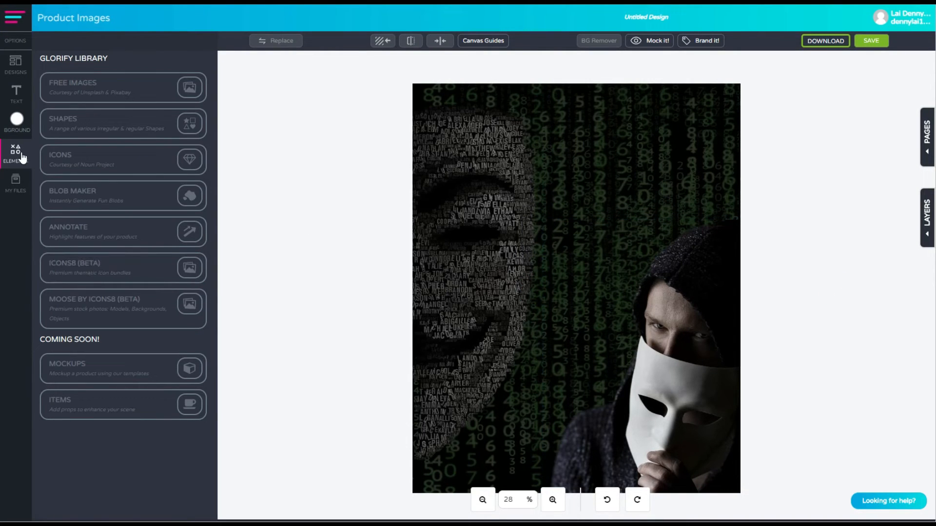
Step: Add a square shape and stretch it into a tall rectangle covering most of the canvas
click(97, 122)
click(78, 110)
drag(490, 158, 516, 191)
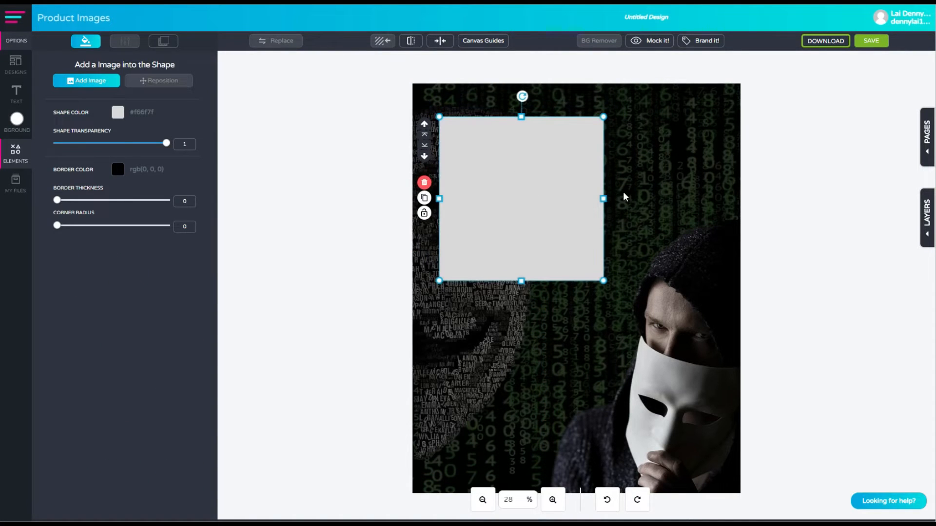
drag(604, 199, 705, 199)
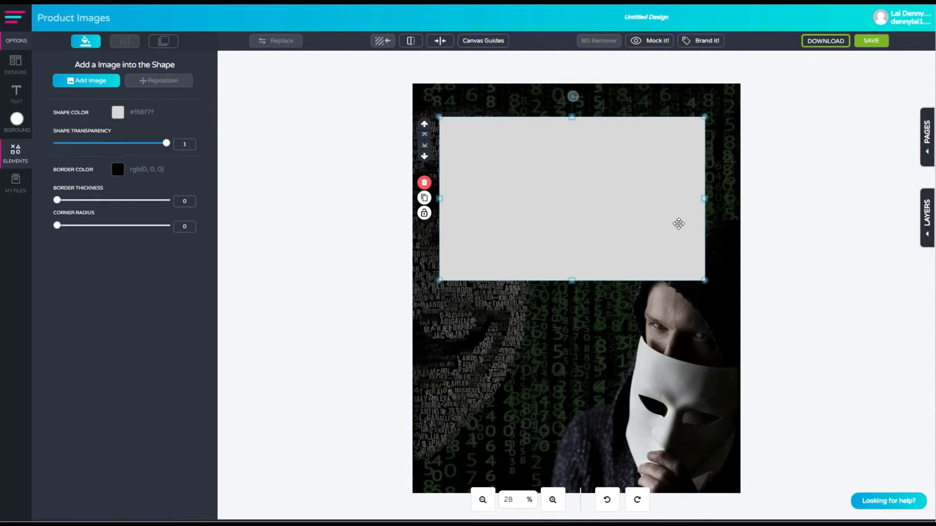
drag(572, 279, 568, 462)
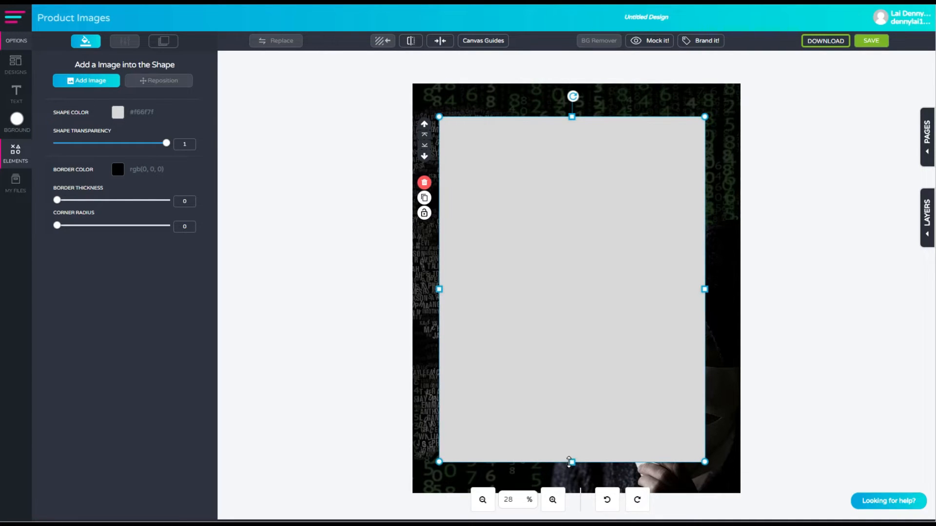
Step: Centre the rectangle horizontally and vertically on the canvas
click(447, 44)
click(437, 68)
click(438, 85)
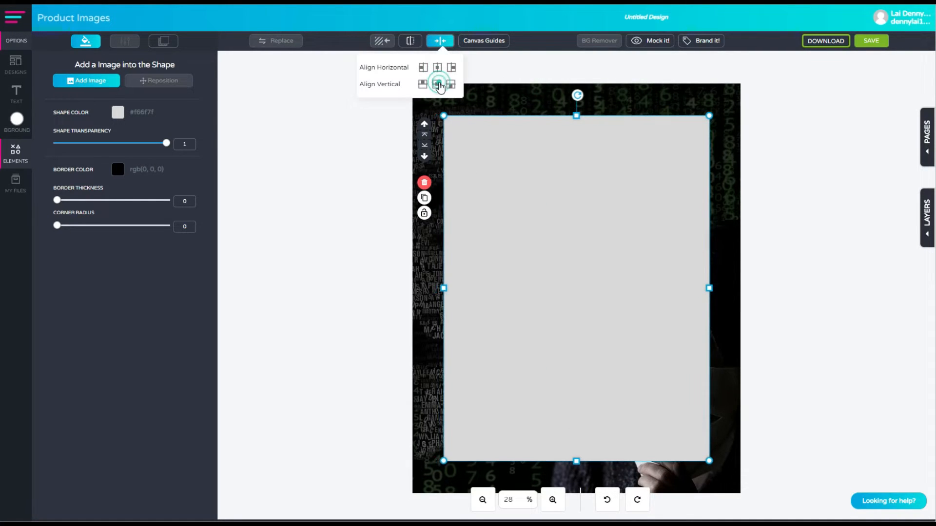
click(361, 169)
click(545, 196)
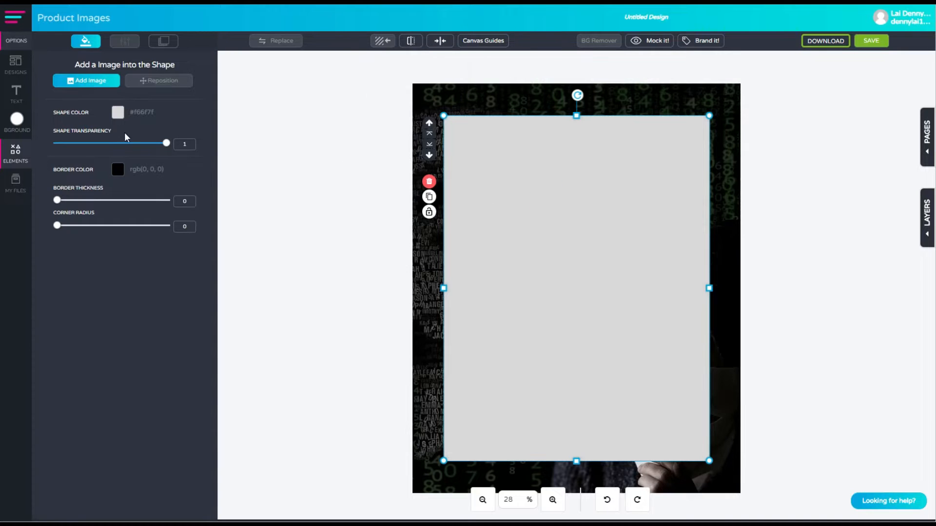
Step: Set the rectangle's shape transparency to 0.01
double_click(188, 146)
text(0.16)
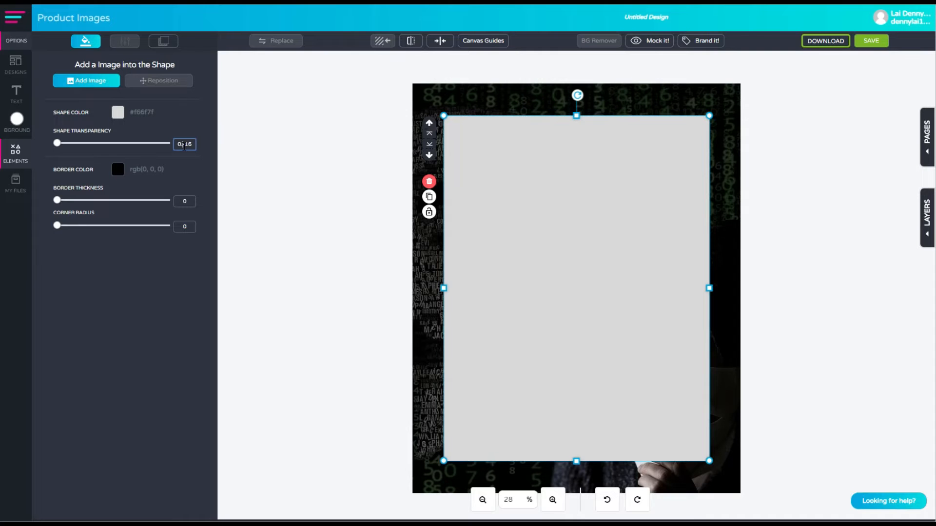
text(0.01)
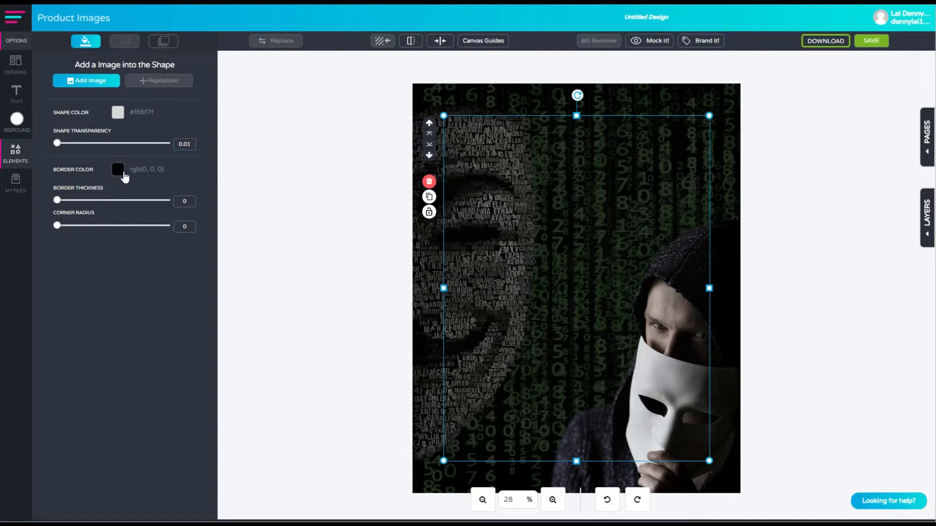
Step: Give the rectangle a white border with a thickness of 27 and a corner radius of 5
click(118, 172)
mouse_move(247, 216)
mouse_down()
mouse_move(171, 151)
mouse_move(170, 164)
mouse_up()
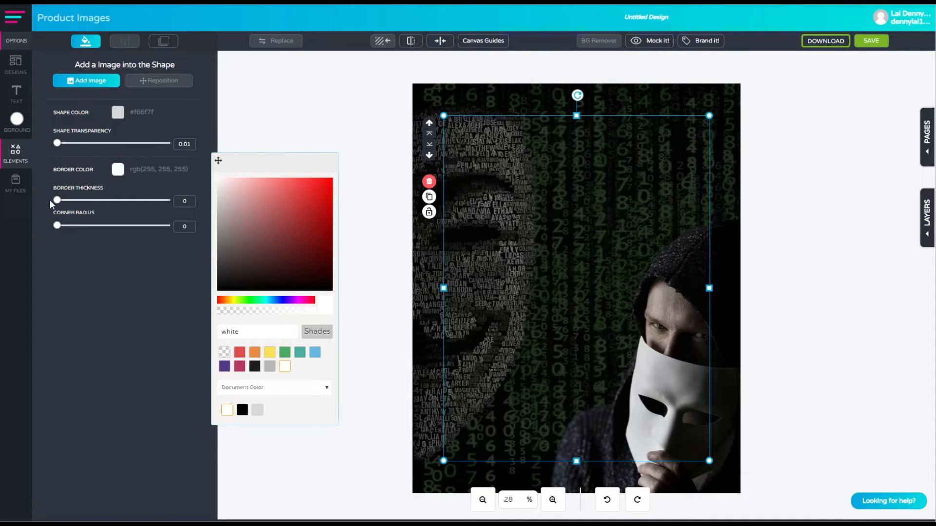
drag(57, 200, 86, 207)
click(185, 226)
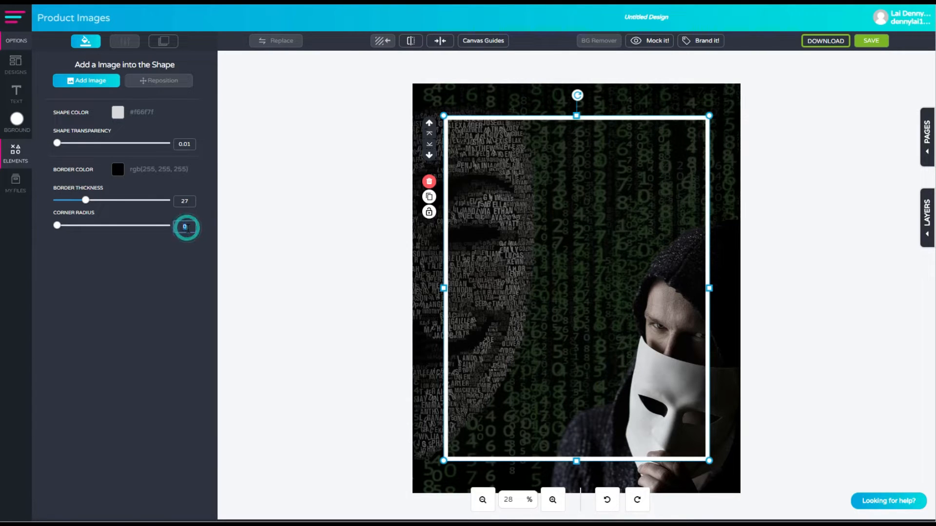
text(5)
click(351, 261)
Step: Bring the hooded man image in front of the white frame
click(578, 142)
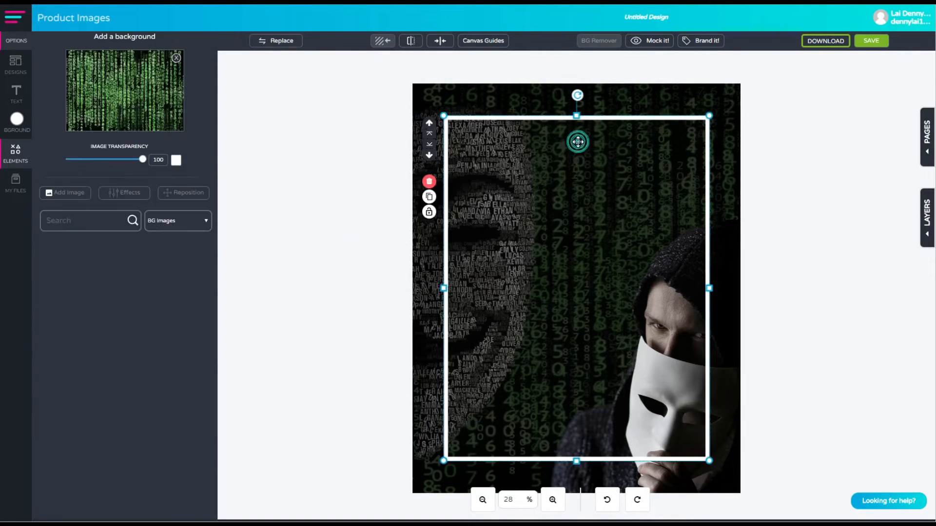
click(726, 307)
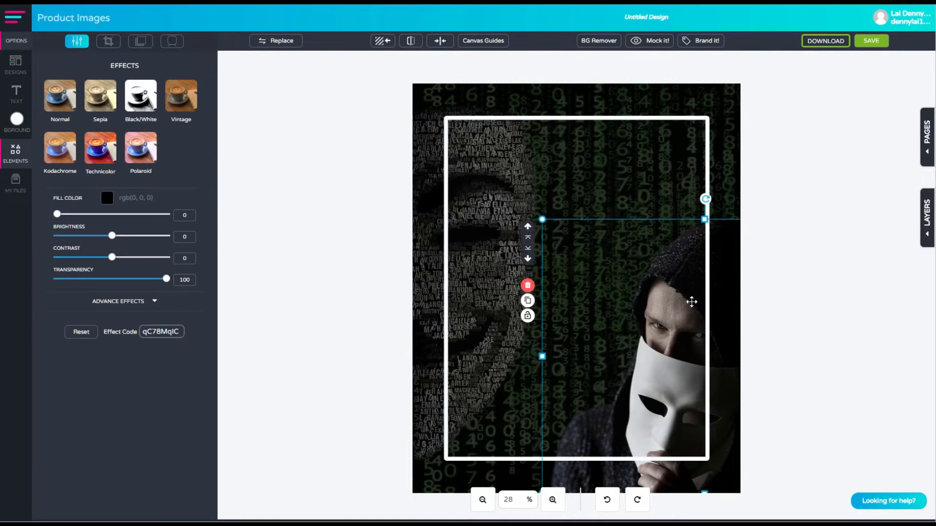
click(530, 239)
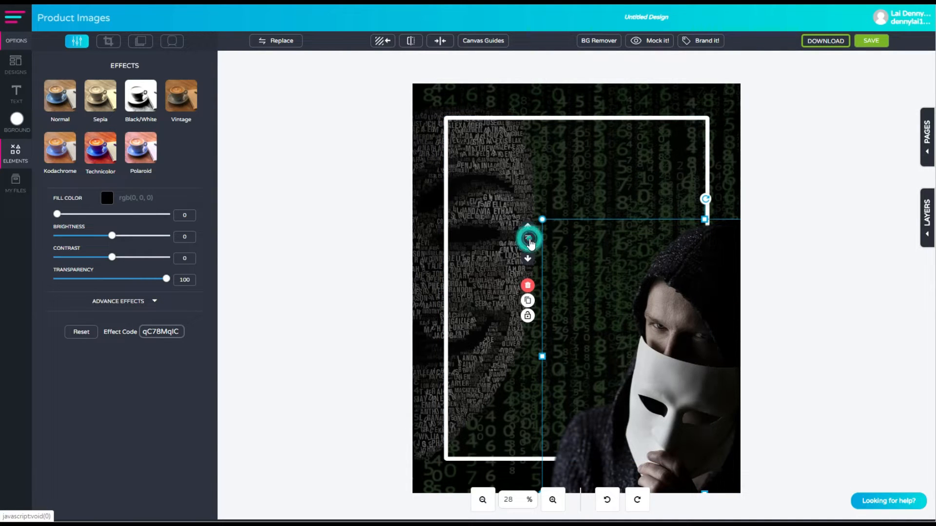
click(789, 281)
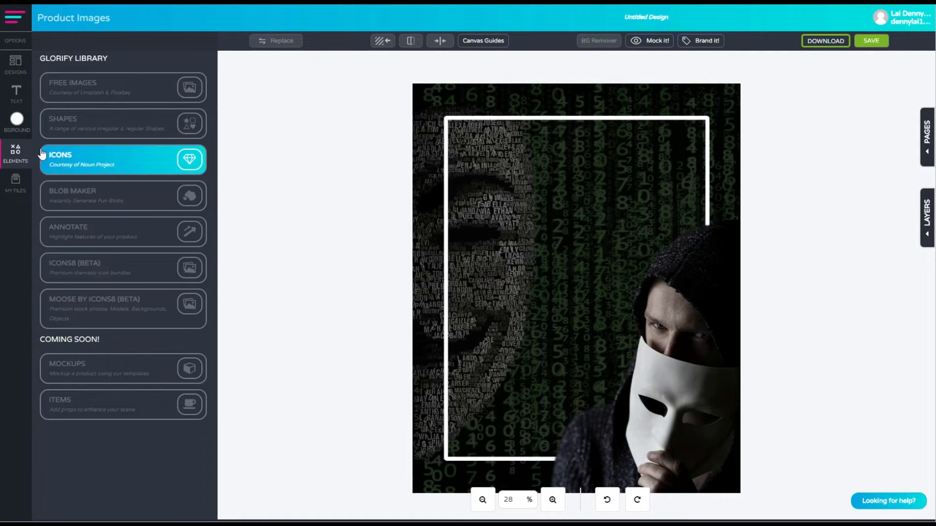
click(19, 162)
click(19, 128)
click(16, 154)
Step: Add a header text, place it inside the upper part of the frame and colour it white
click(17, 93)
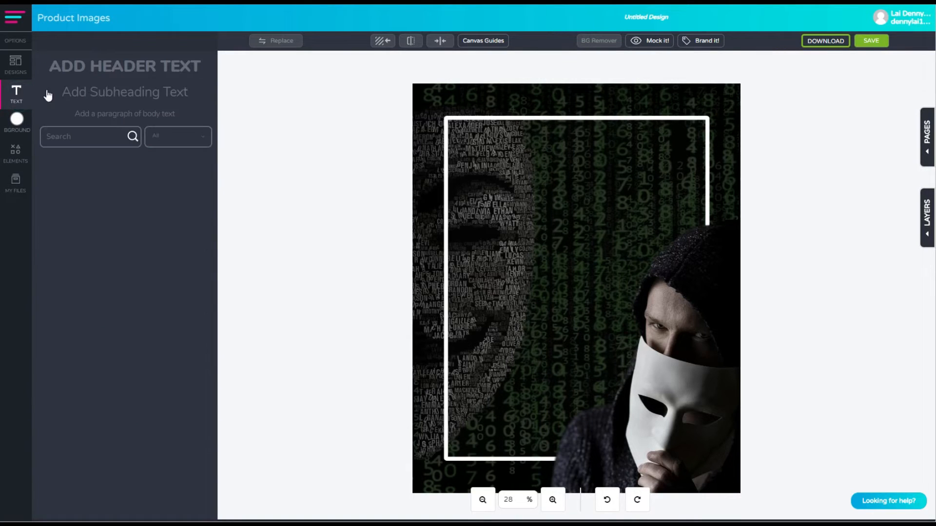
click(117, 70)
drag(554, 307, 562, 177)
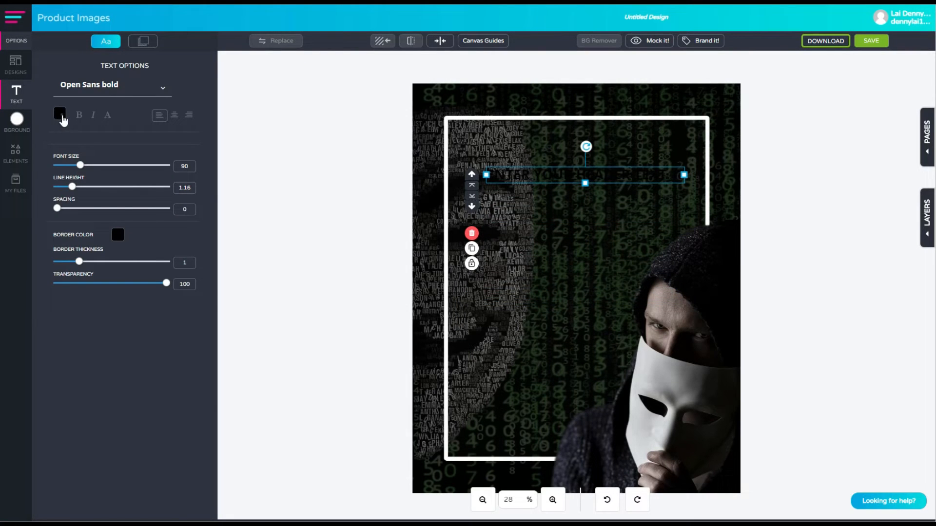
click(60, 114)
click(285, 365)
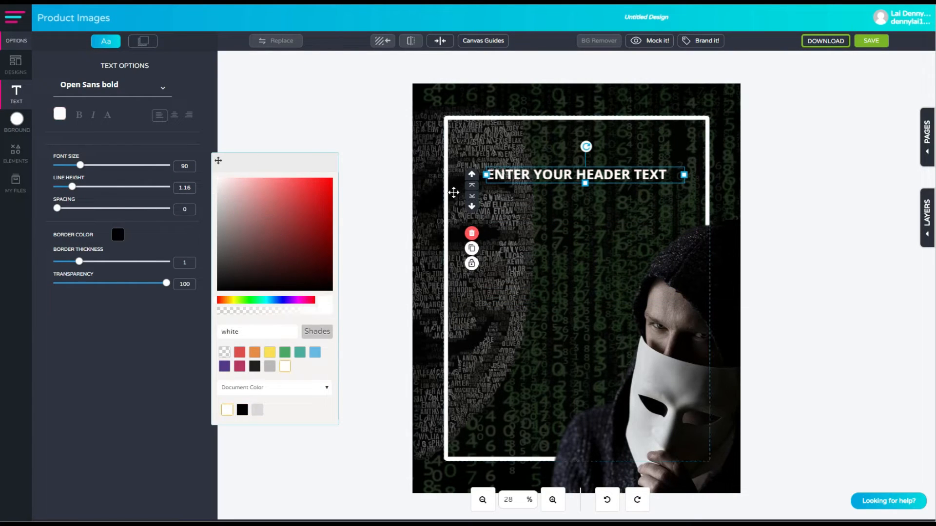
click(512, 235)
Step: Replace the header's placeholder text with "Put a stop to hackers,"
click(554, 174)
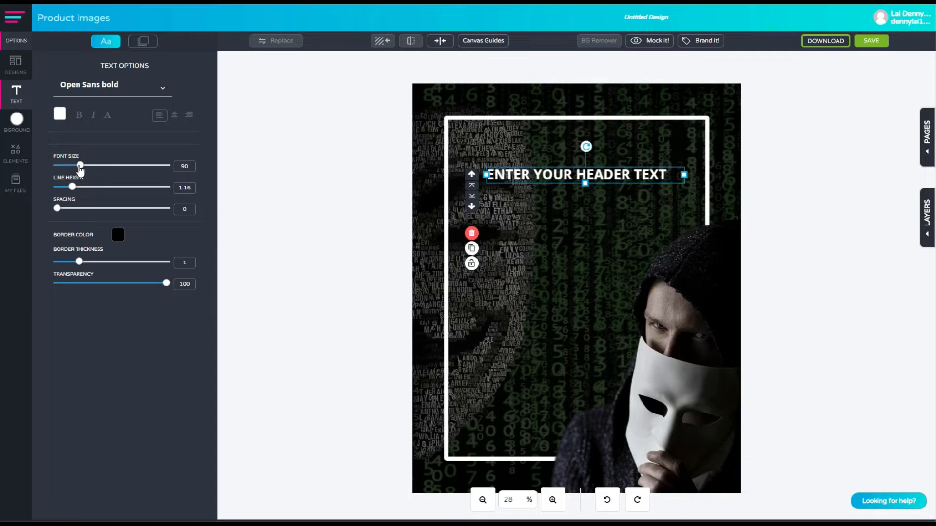
double_click(563, 175)
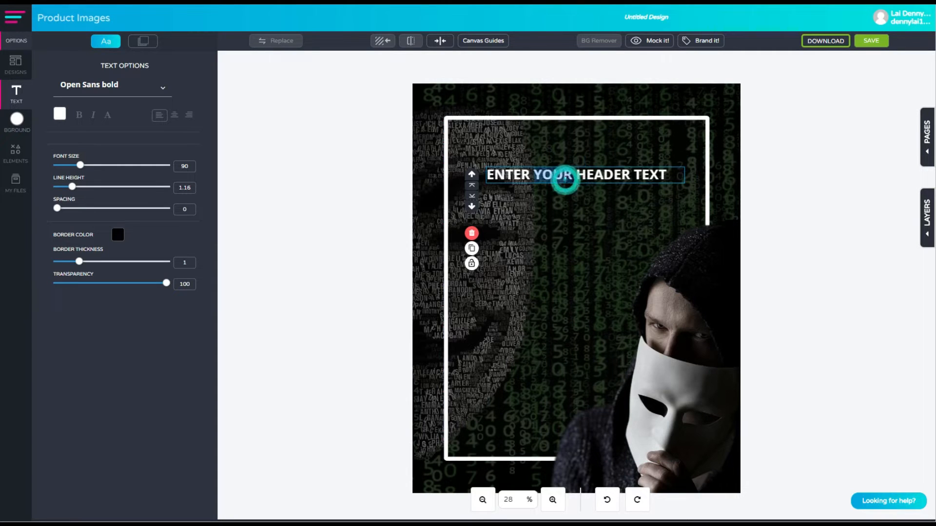
triple_click(566, 176)
text(Put a stop to hackers,)
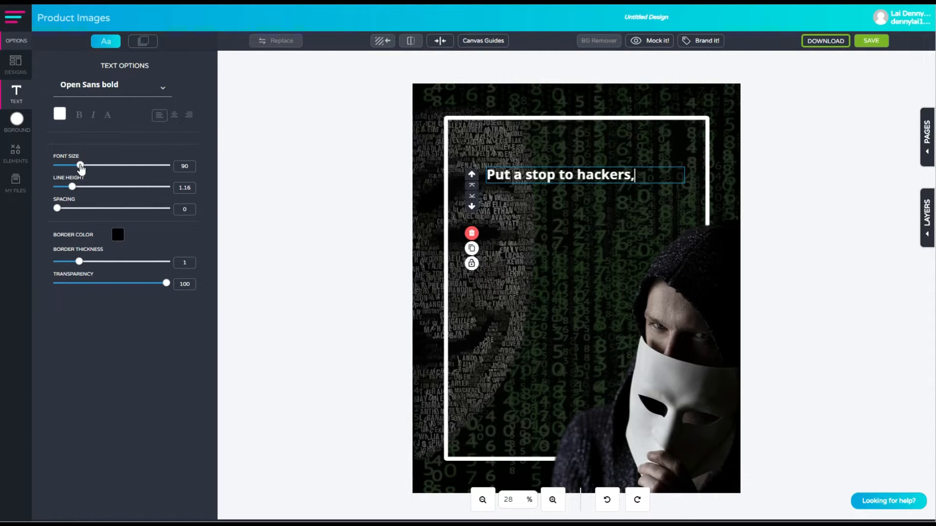
Step: Set the header's font size to 158 and move it up and left within the white frame
drag(79, 167, 101, 170)
drag(626, 188, 595, 172)
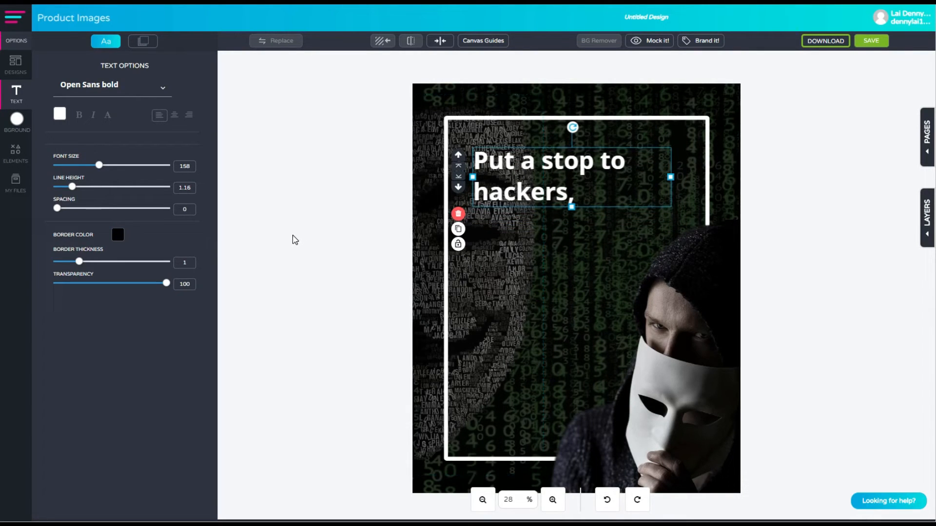
click(332, 232)
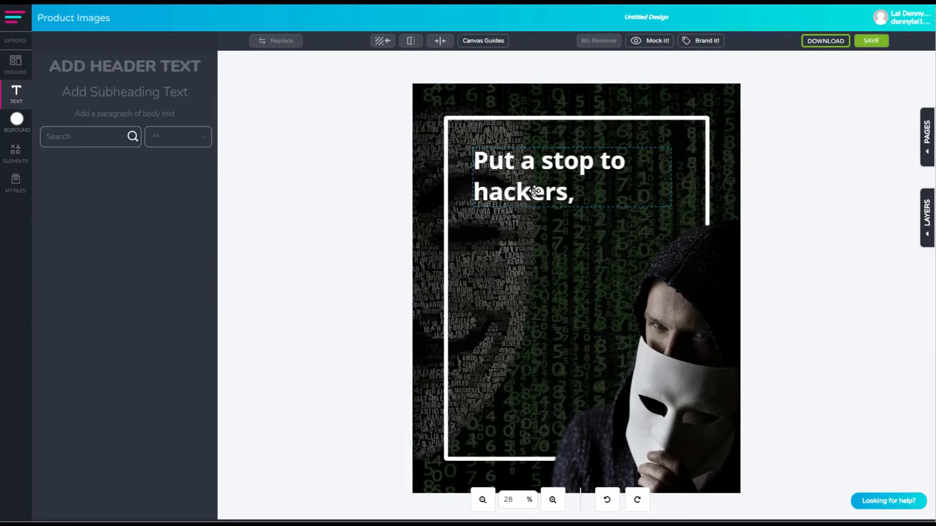
Step: Add a second header text, colour it white and place it directly below the "Put a stop to hackers," headline
click(115, 67)
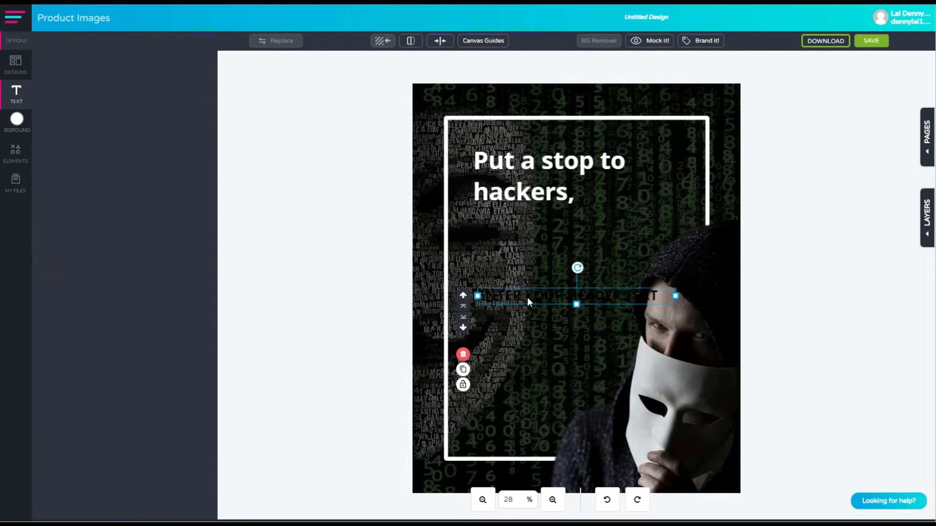
click(59, 114)
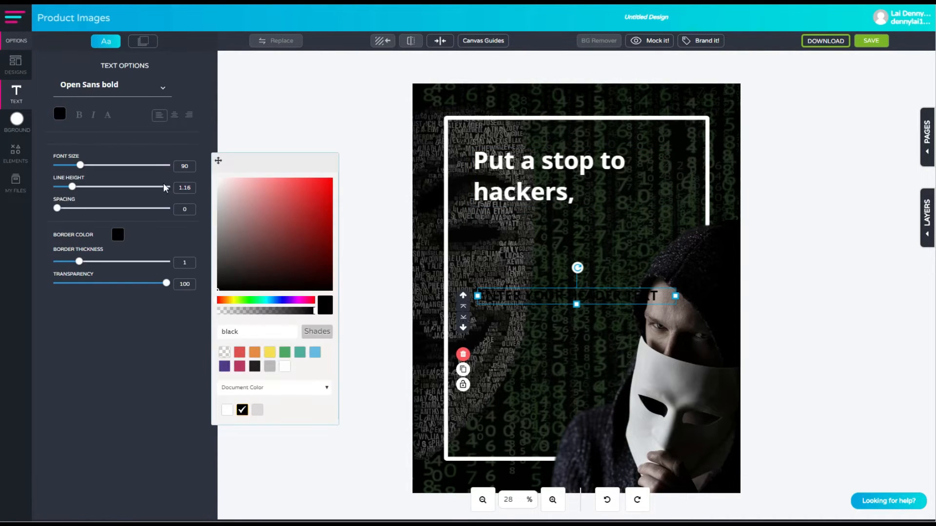
drag(528, 299, 525, 237)
Step: Replace the second header's placeholder text with "Before the put a stop to you."
double_click(529, 234)
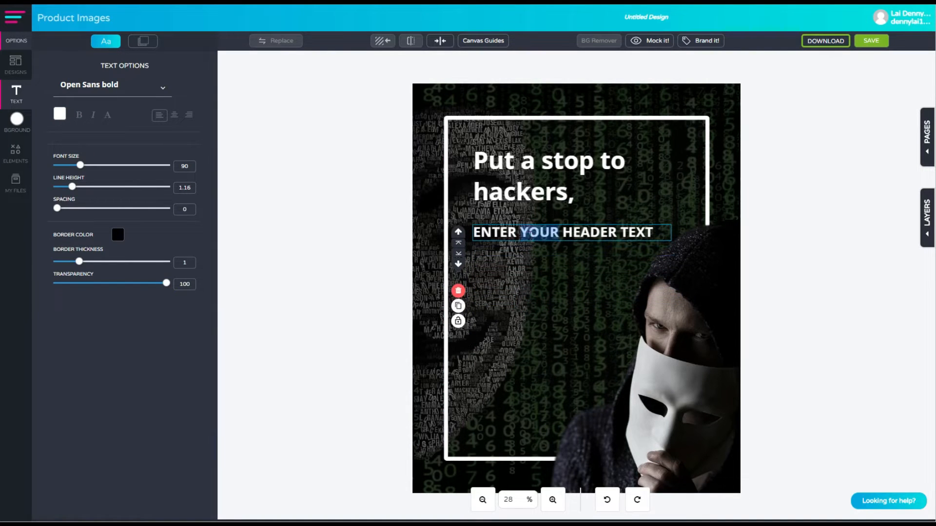
key(ctrl+a)
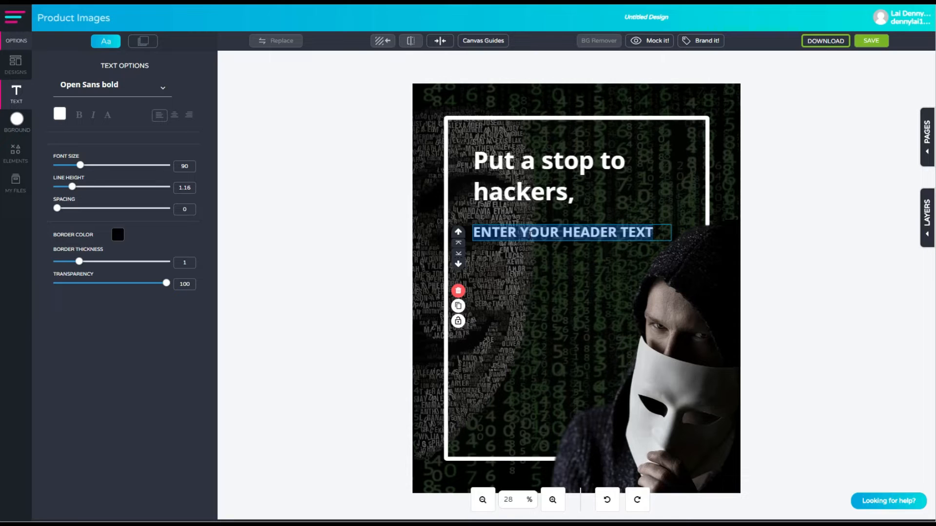
text(Befo)
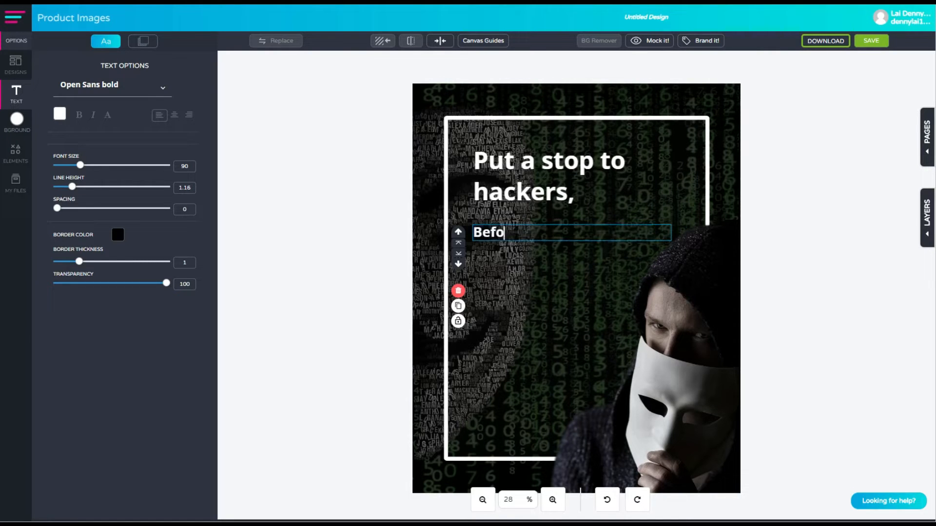
text(re the put a stop to you.)
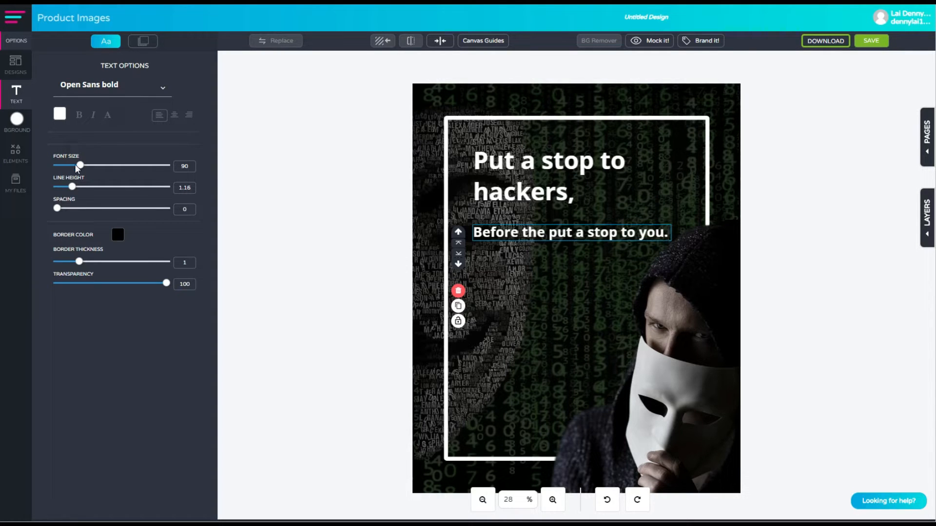
Step: Set the second header's font size to 200 and narrow its text box so the text wraps onto four lines beside the hooded man
drag(80, 168, 111, 168)
click(183, 166)
text(200)
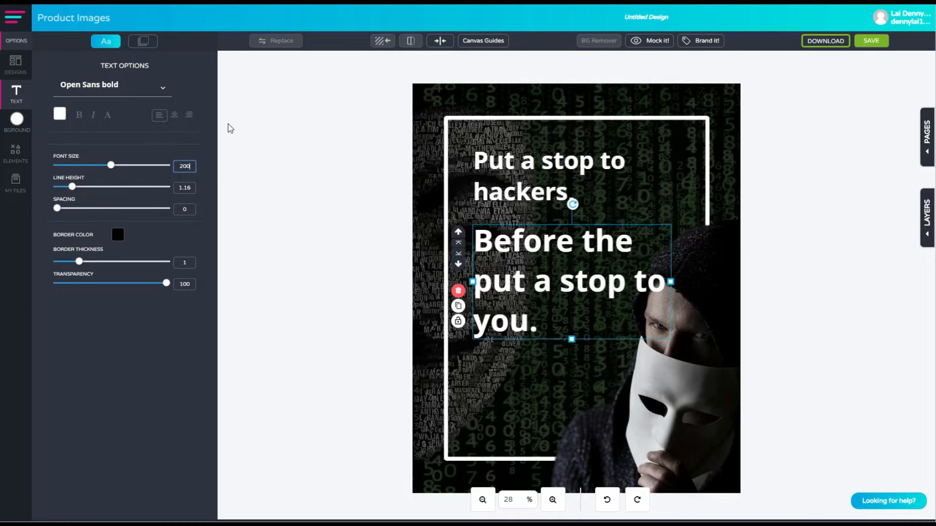
drag(671, 281, 621, 282)
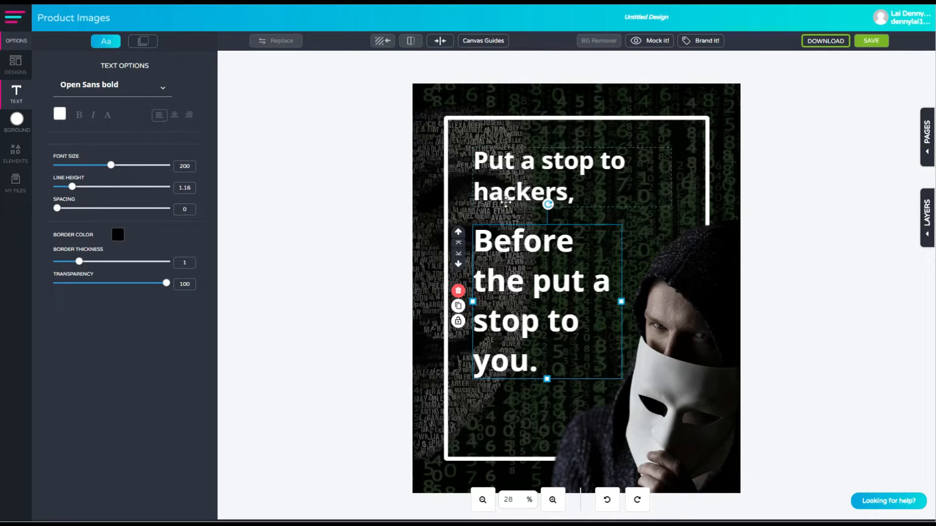
Step: Move the "Put a stop to hackers," headline slightly down, closer to the second header
drag(506, 193, 506, 198)
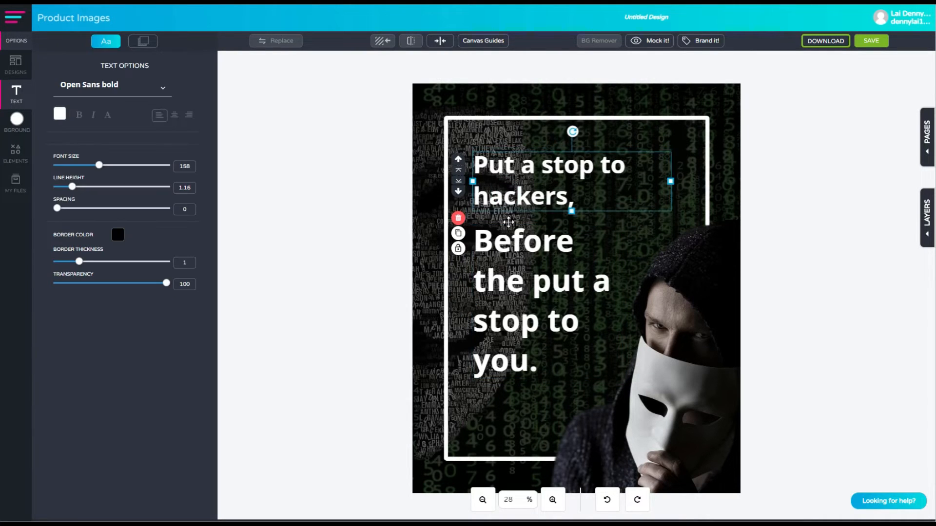
click(511, 257)
click(794, 248)
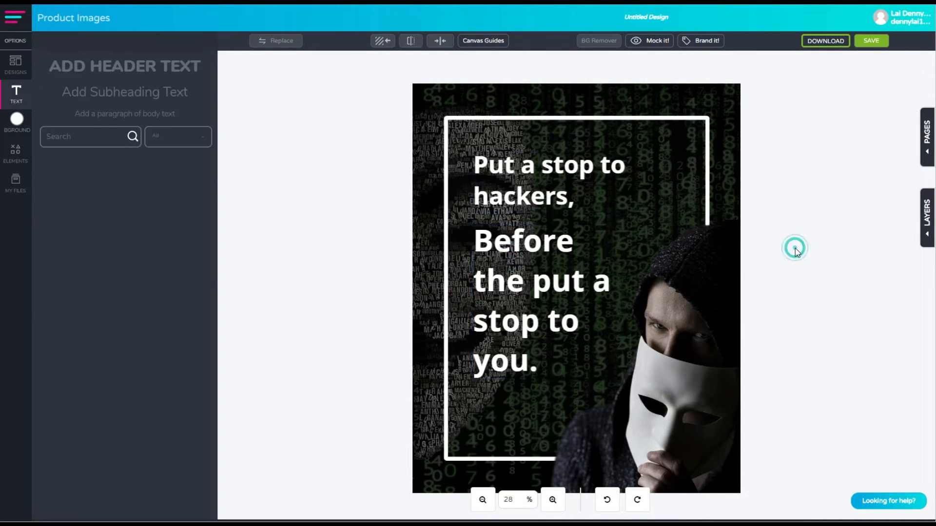
Step: Change the font of the second header to Black Ops One
click(532, 259)
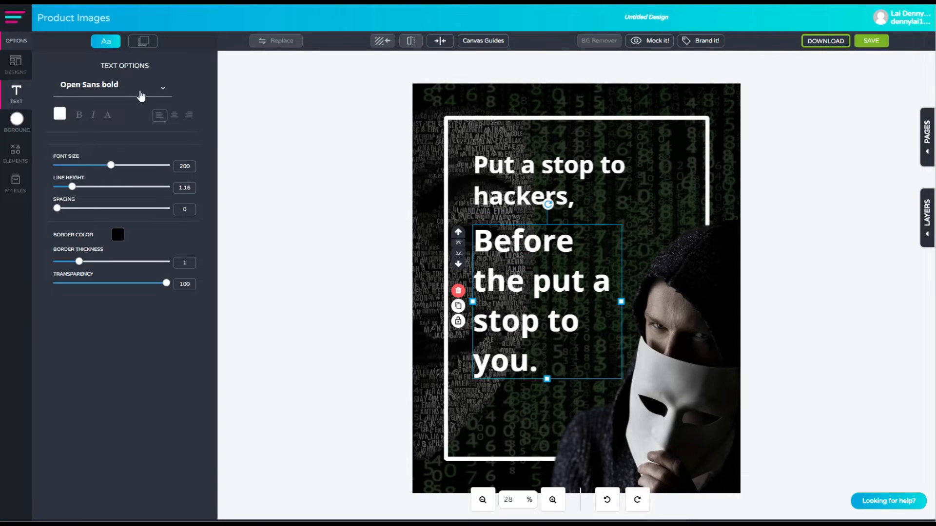
click(140, 96)
text(black)
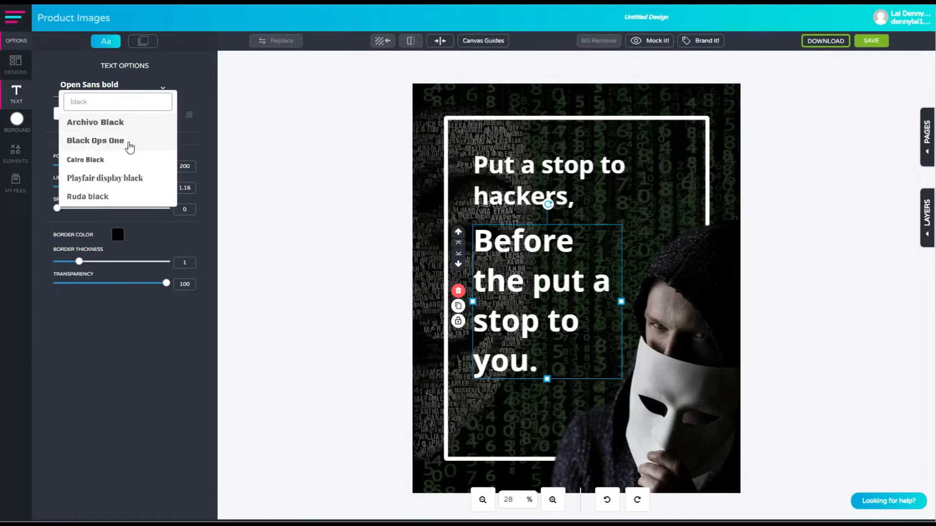
click(89, 141)
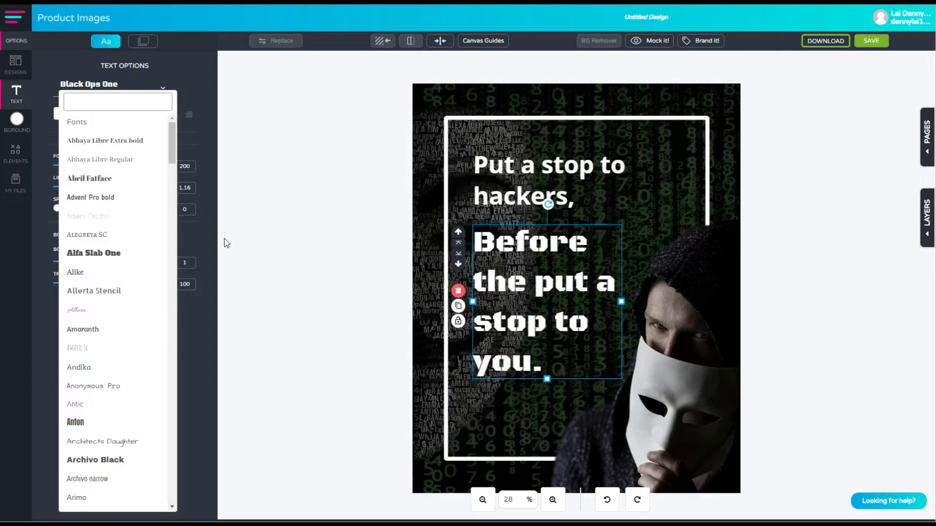
click(200, 93)
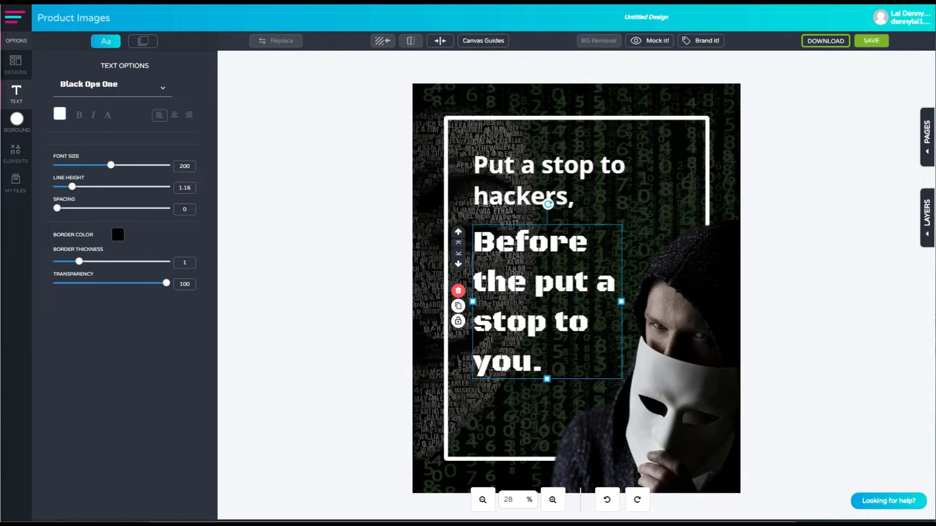
Step: Colour the second header bright green with the hex value #3bff57
click(59, 114)
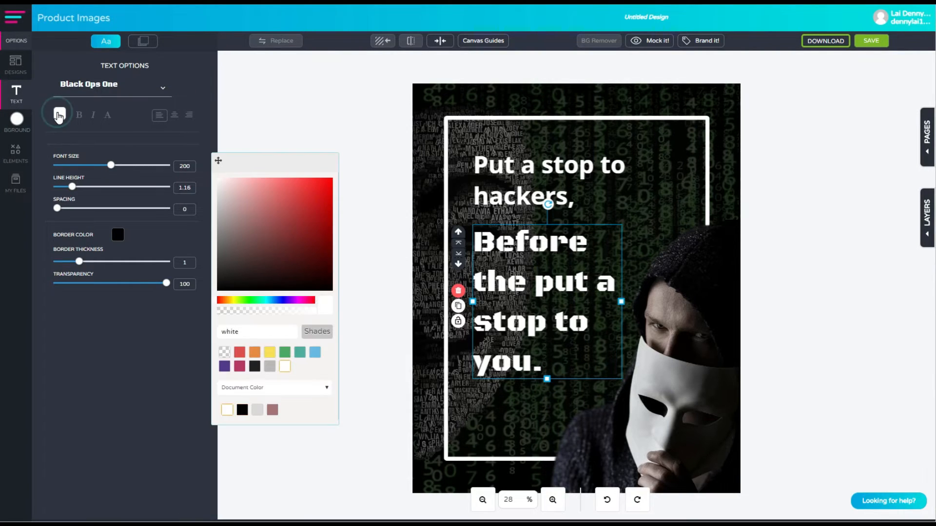
click(59, 116)
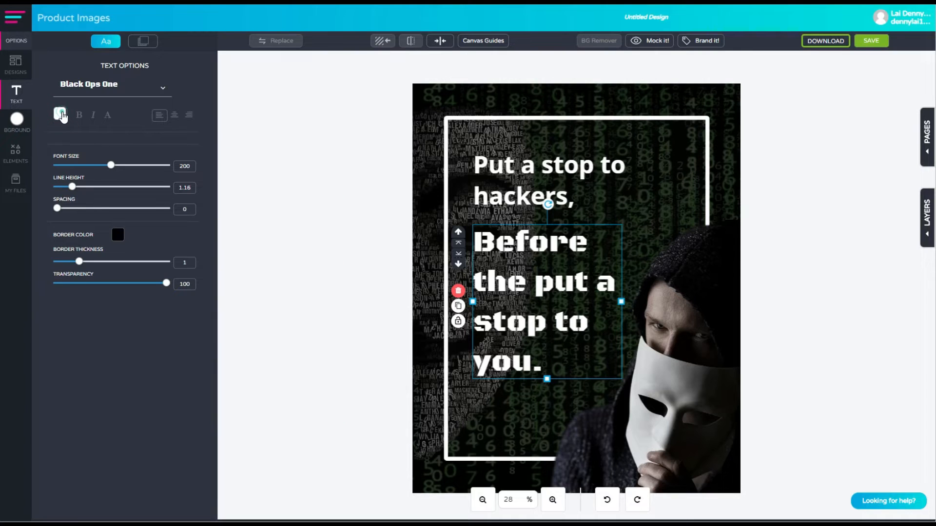
click(59, 114)
double_click(245, 331)
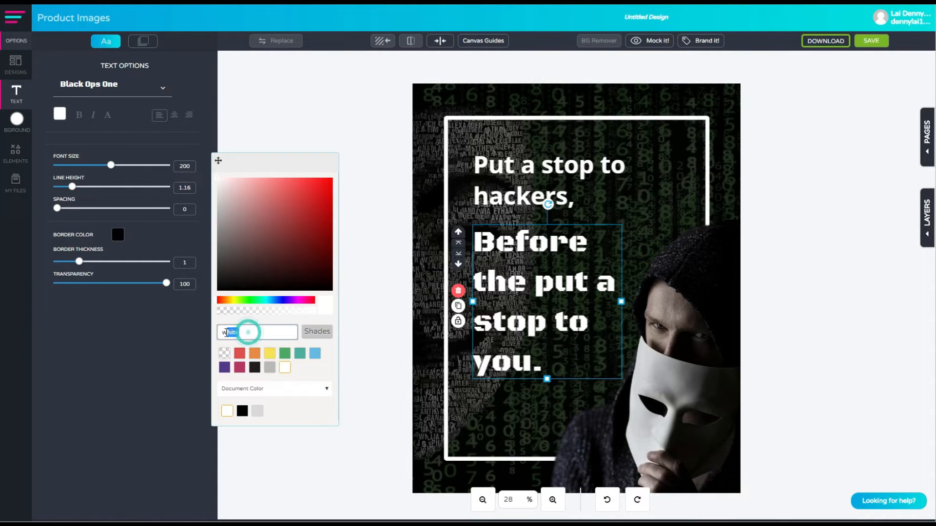
text(#3bff57)
click(325, 304)
click(380, 289)
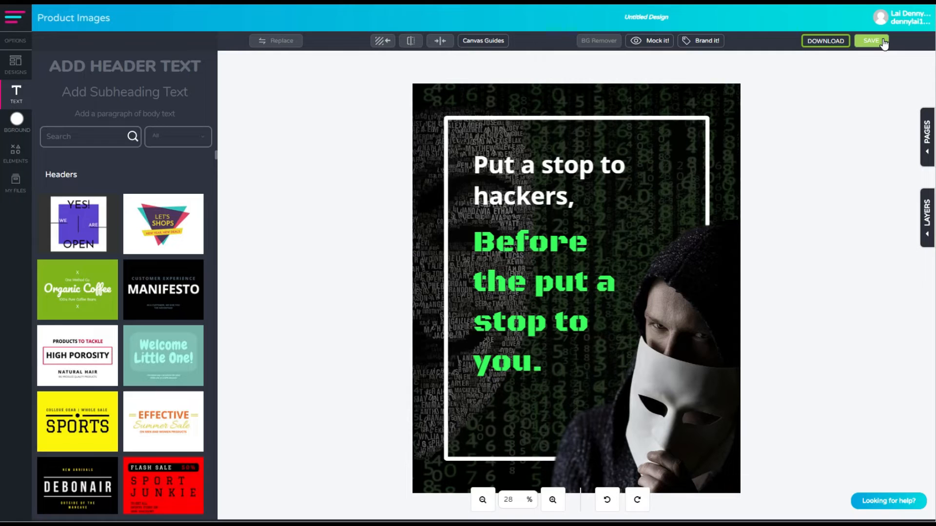
Step: Save the design and download it as a Web Optimized JPG named 3dimage
click(883, 42)
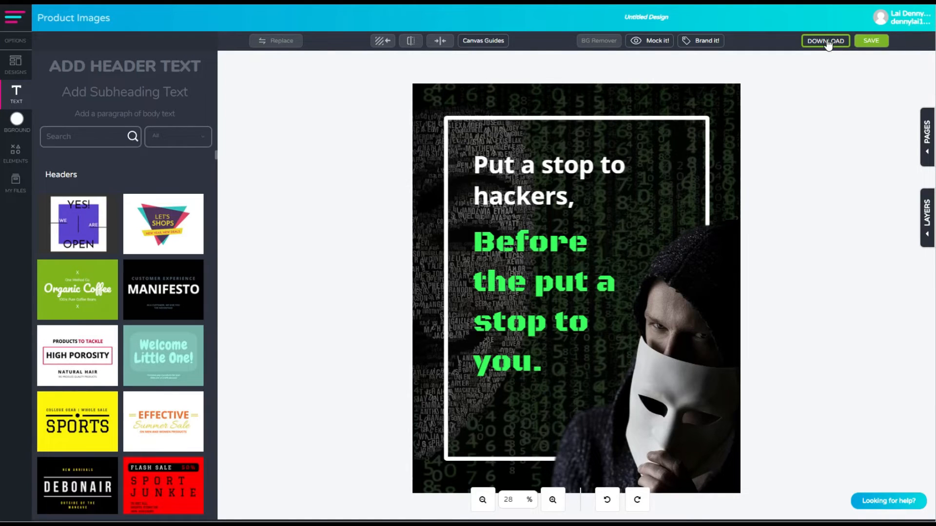
click(826, 41)
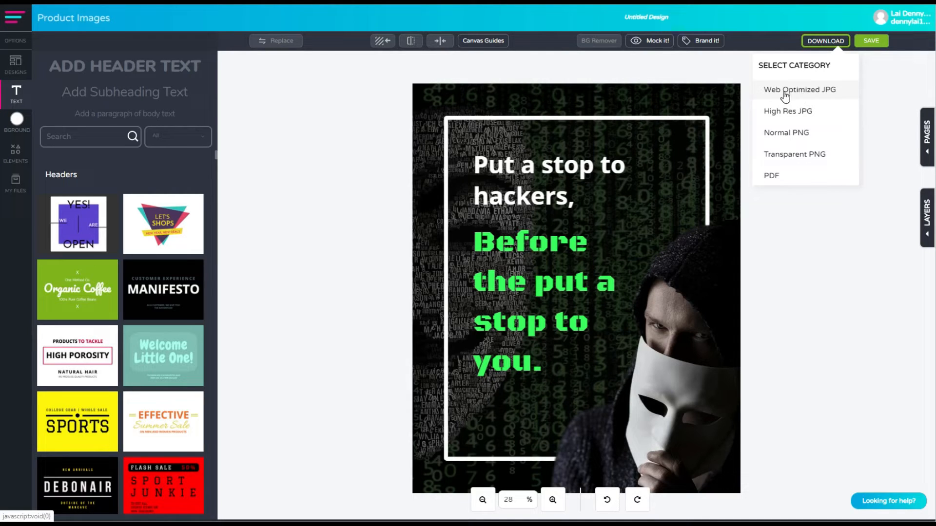
click(804, 91)
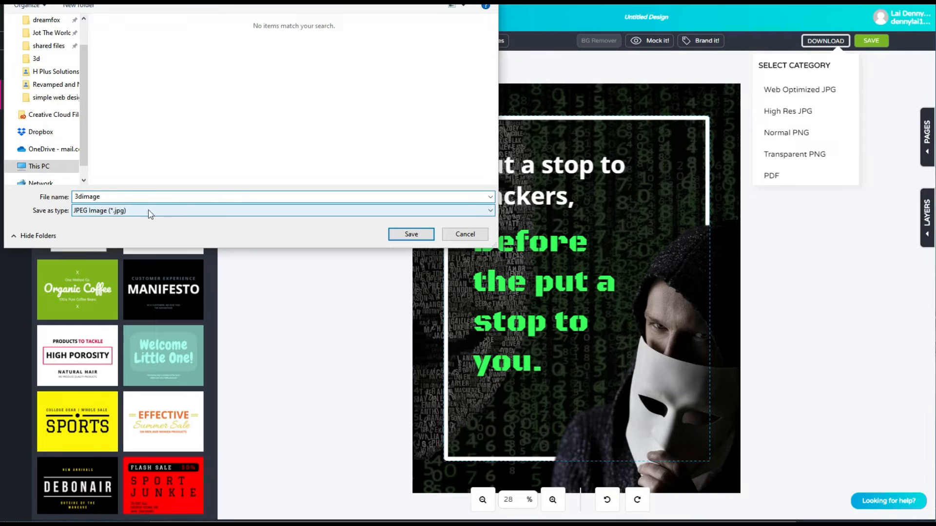
click(409, 234)
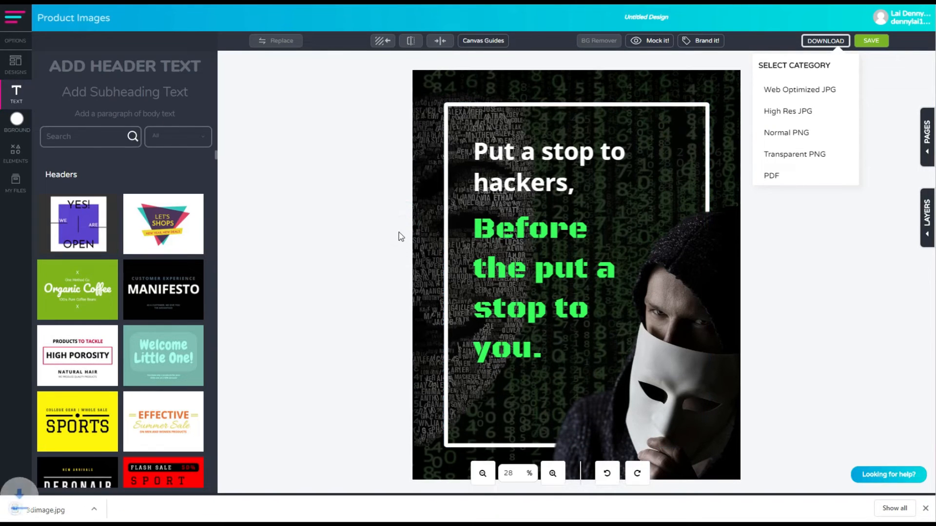
click(925, 510)
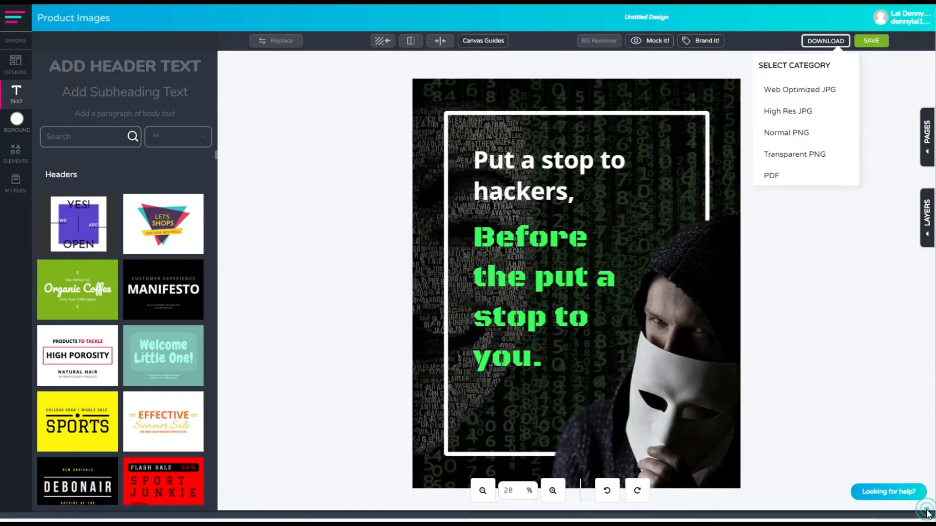
click(806, 256)
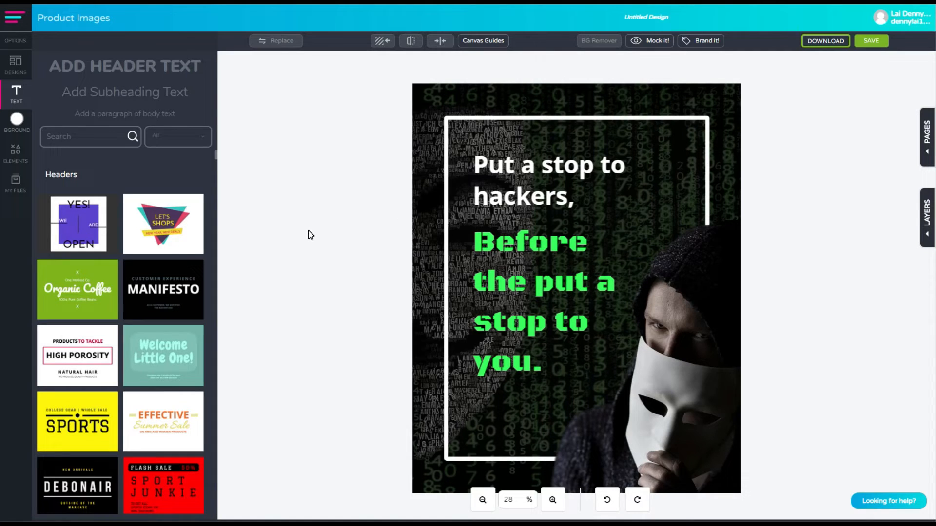
Step: Duplicate the design's page and switch to the copy, page 2
click(928, 141)
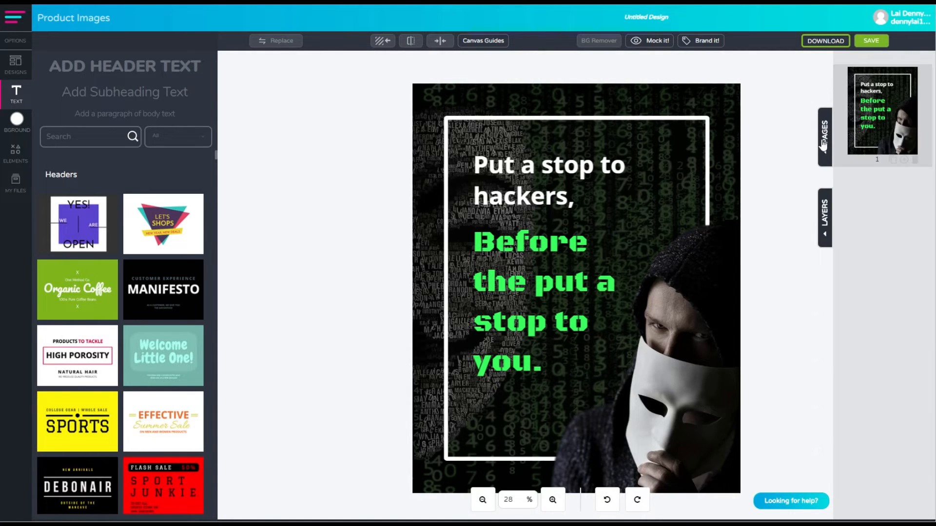
click(822, 141)
click(924, 144)
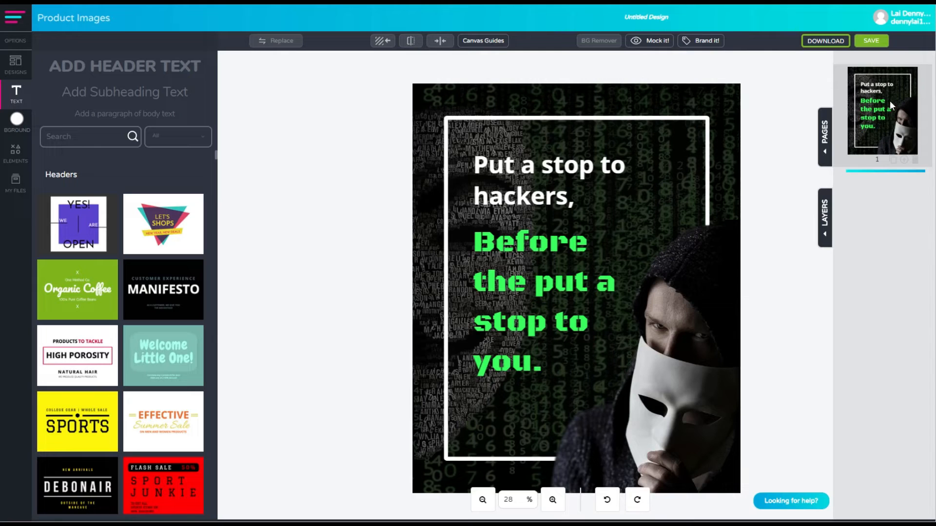
click(893, 162)
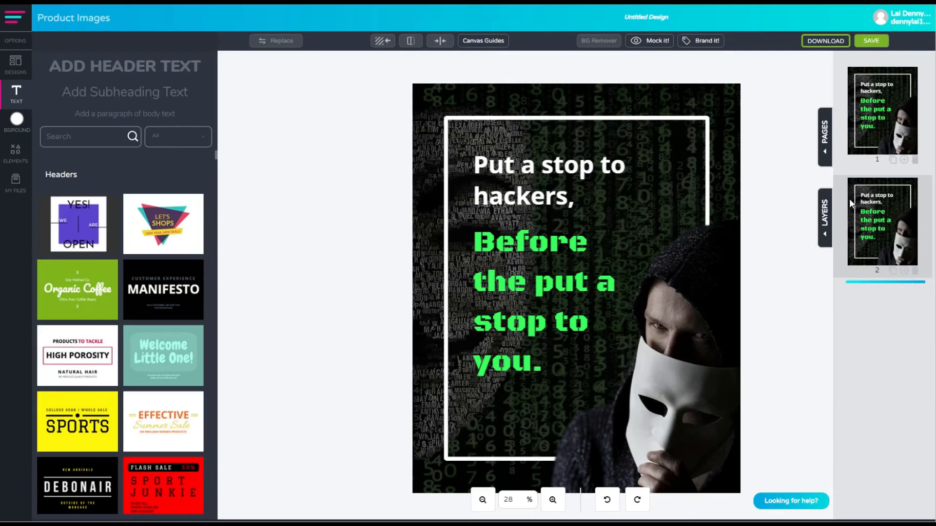
click(842, 244)
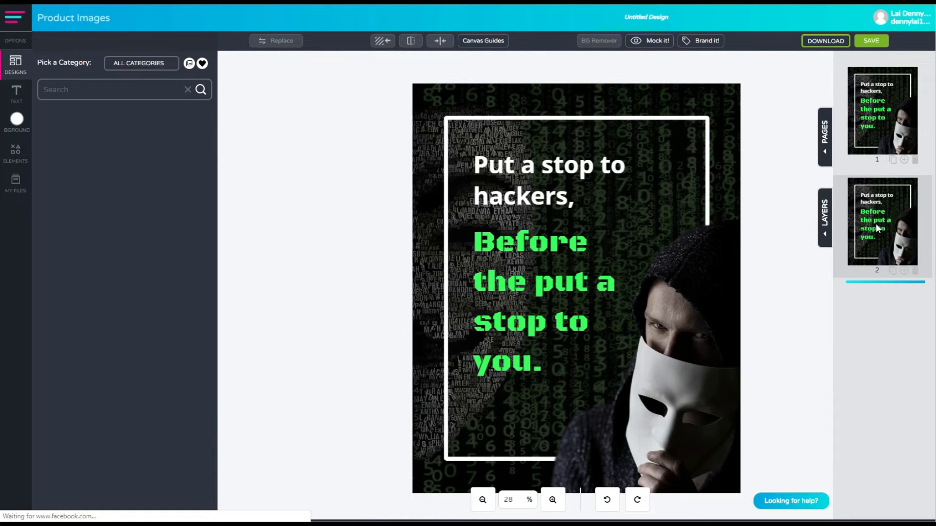
Step: Fill the hooded man image on page 2 with solid white at a fill strength of 100
click(603, 103)
click(720, 307)
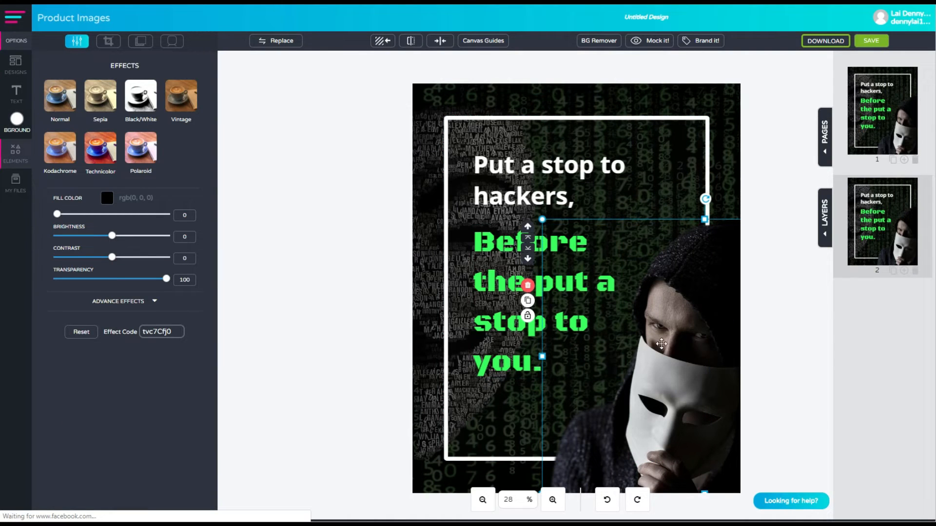
click(107, 198)
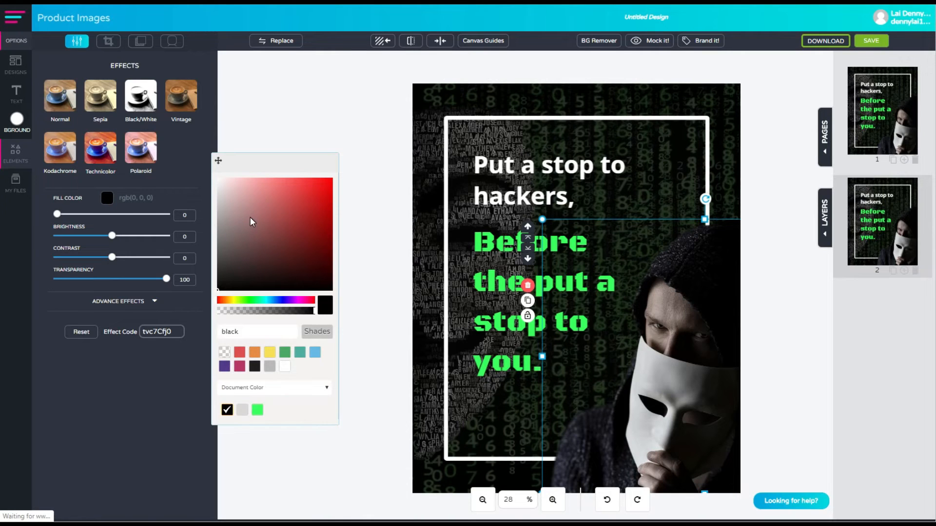
drag(250, 218, 202, 163)
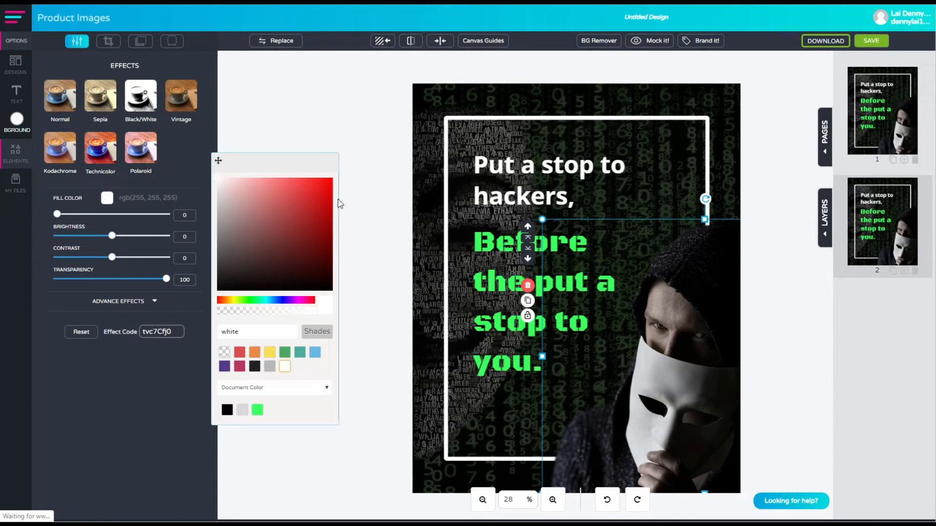
click(231, 191)
drag(233, 194, 207, 173)
drag(58, 217, 177, 218)
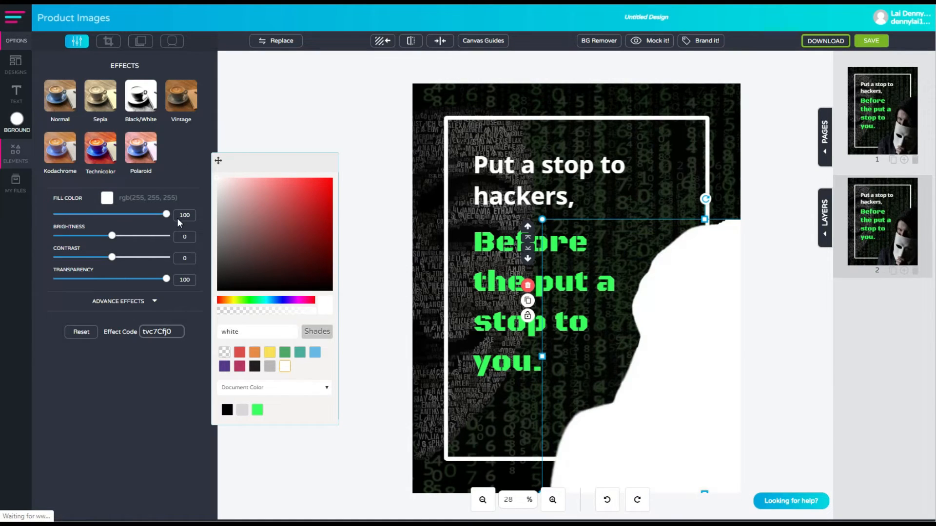
click(185, 219)
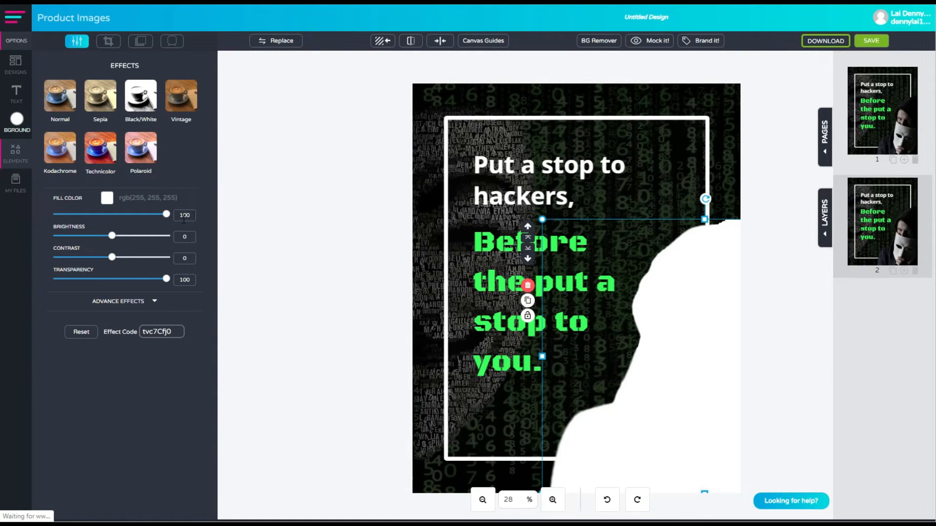
Step: Select the page 2 background and raise its fill effect to a strength of 100
click(685, 339)
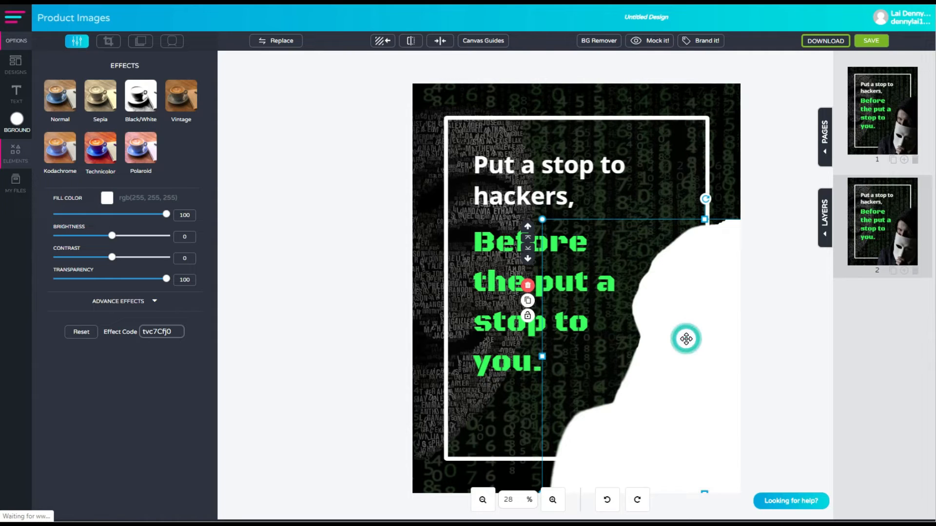
click(708, 98)
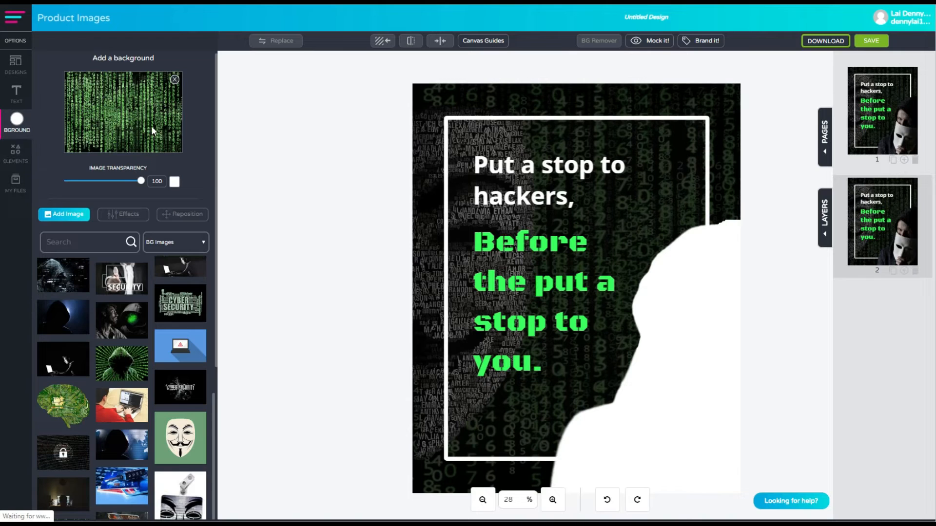
click(625, 101)
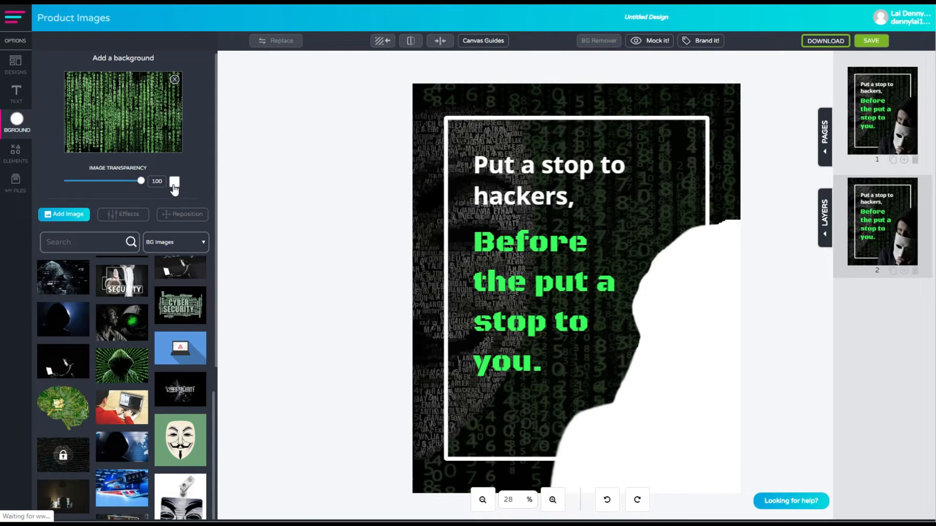
click(123, 214)
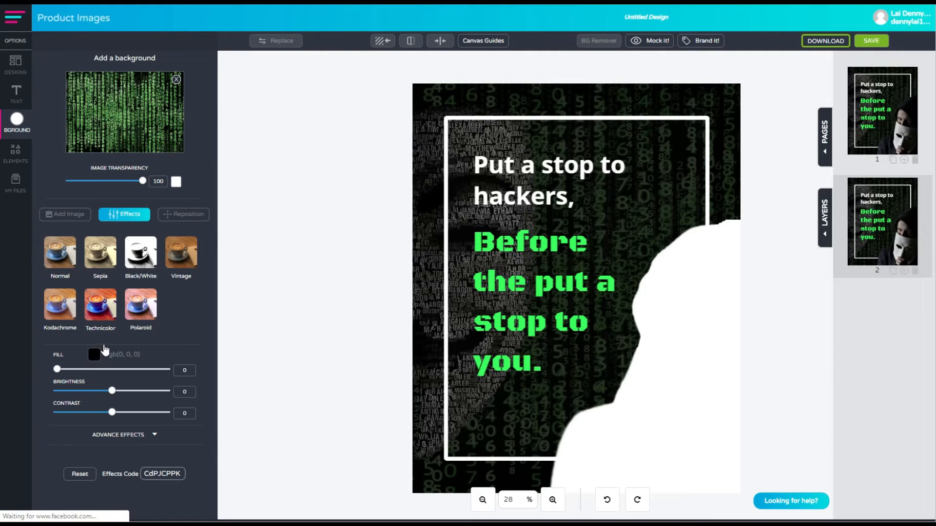
click(95, 356)
drag(57, 370, 166, 367)
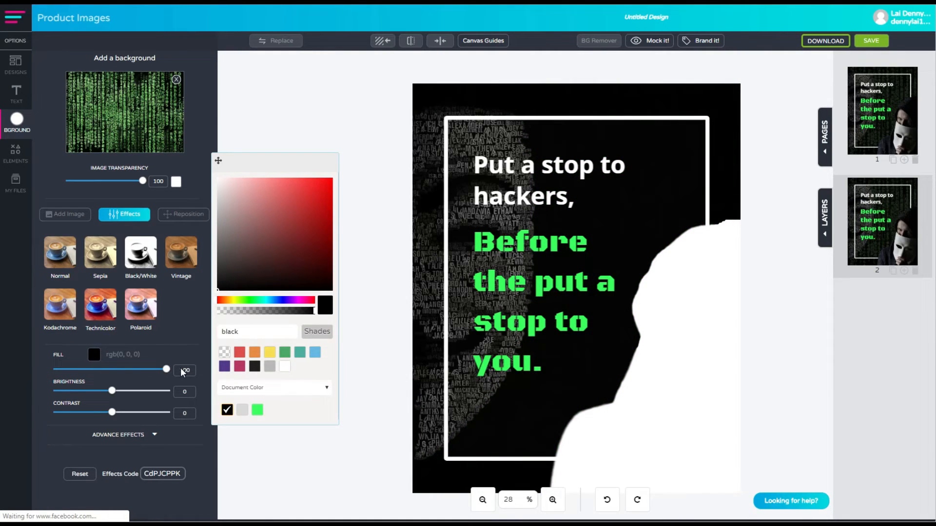
click(180, 368)
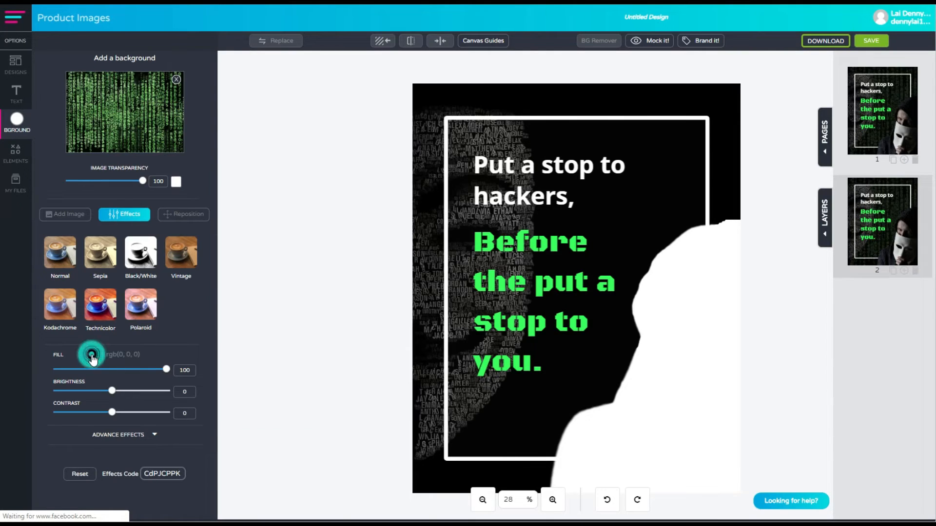
Step: Change the background's fill colour to the mid-grey #7c7c7c, after trying out solid black and solid white
click(94, 357)
mouse_move(226, 243)
mouse_down()
mouse_move(230, 262)
mouse_move(196, 304)
mouse_move(200, 232)
mouse_move(186, 302)
mouse_up()
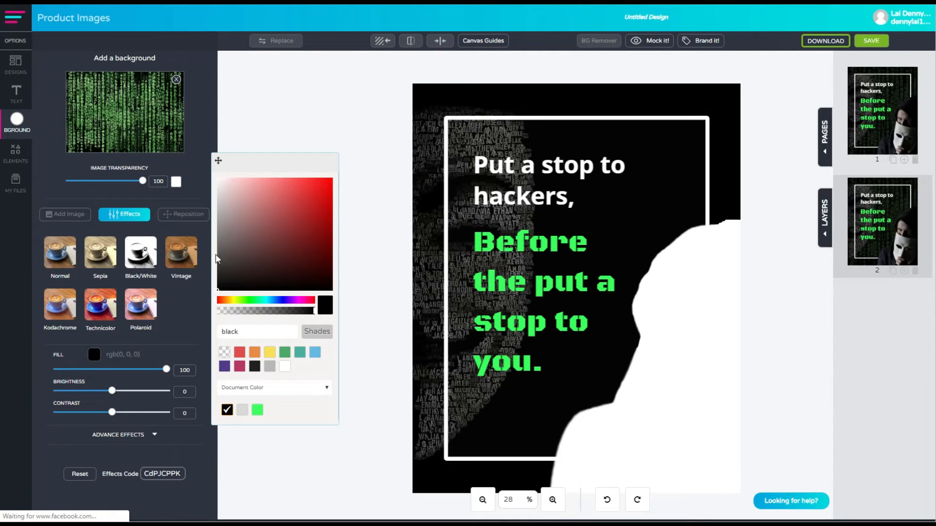
drag(227, 210, 198, 156)
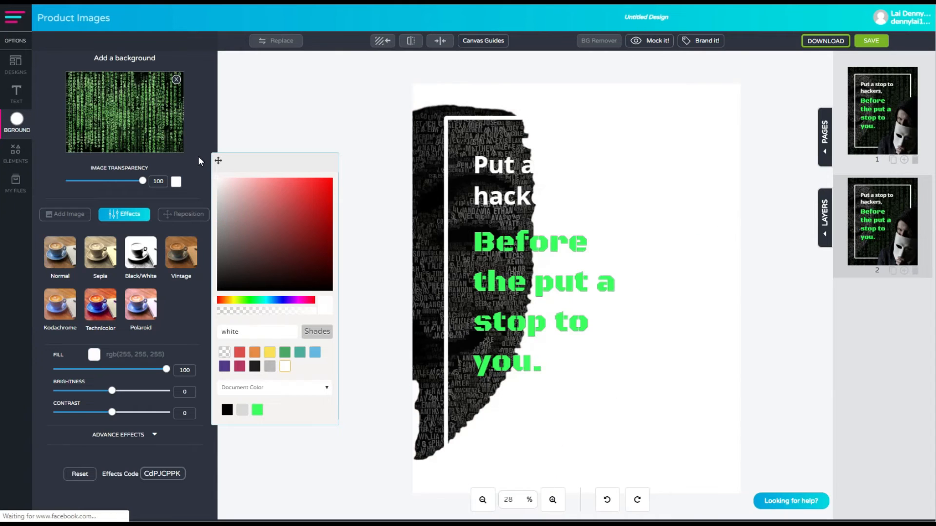
drag(199, 210, 196, 297)
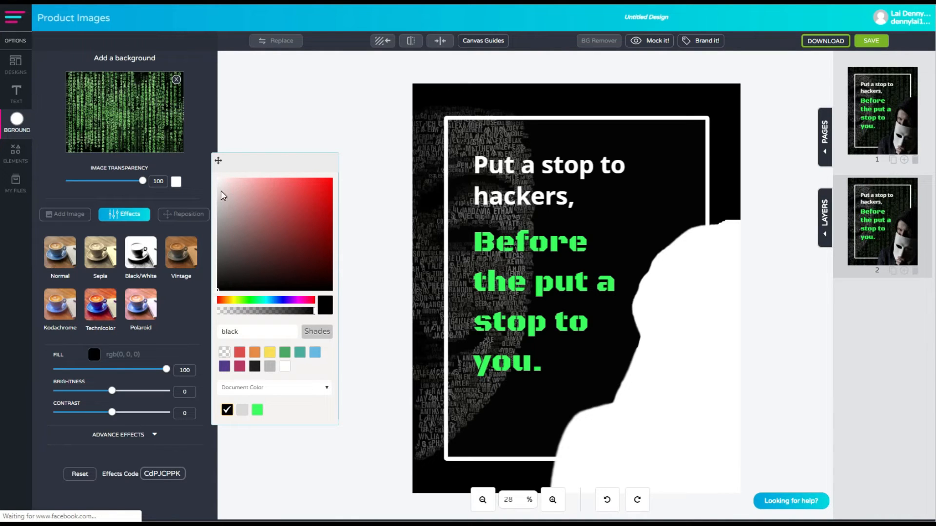
drag(224, 288, 191, 238)
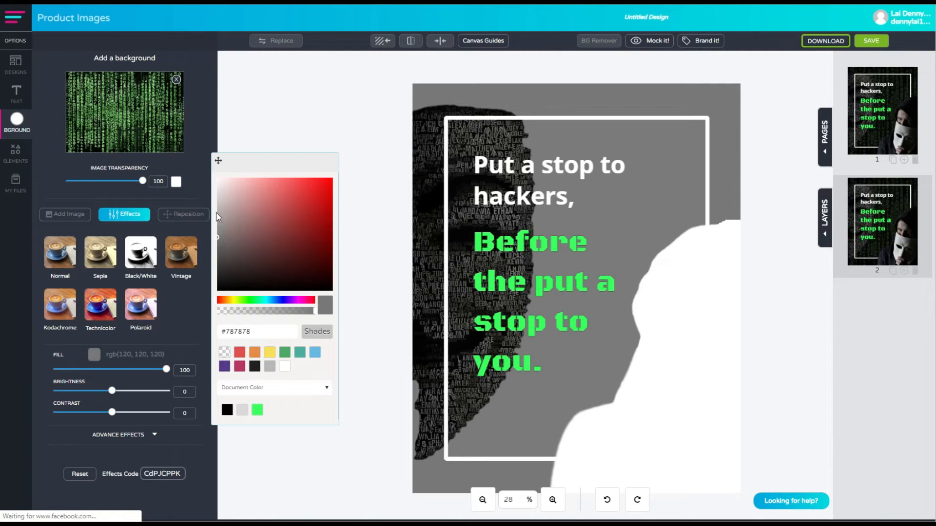
mouse_move(215, 239)
mouse_down()
mouse_move(214, 181)
mouse_move(222, 197)
mouse_move(211, 177)
mouse_move(198, 234)
mouse_up()
mouse_move(217, 234)
mouse_down()
mouse_move(215, 212)
mouse_move(227, 205)
mouse_move(213, 202)
mouse_move(220, 191)
mouse_move(215, 218)
mouse_move(225, 233)
mouse_move(215, 245)
mouse_up()
mouse_move(219, 240)
mouse_down()
mouse_move(214, 202)
mouse_move(196, 296)
mouse_move(180, 158)
mouse_move(180, 214)
mouse_move(171, 161)
mouse_move(160, 211)
mouse_move(192, 231)
mouse_move(341, 183)
mouse_move(349, 201)
mouse_move(294, 215)
mouse_move(257, 241)
mouse_move(195, 229)
mouse_move(192, 238)
mouse_move(224, 171)
mouse_move(203, 305)
mouse_move(165, 278)
mouse_move(171, 212)
mouse_move(192, 234)
mouse_move(185, 229)
mouse_move(175, 243)
mouse_move(175, 232)
mouse_move(221, 238)
mouse_up()
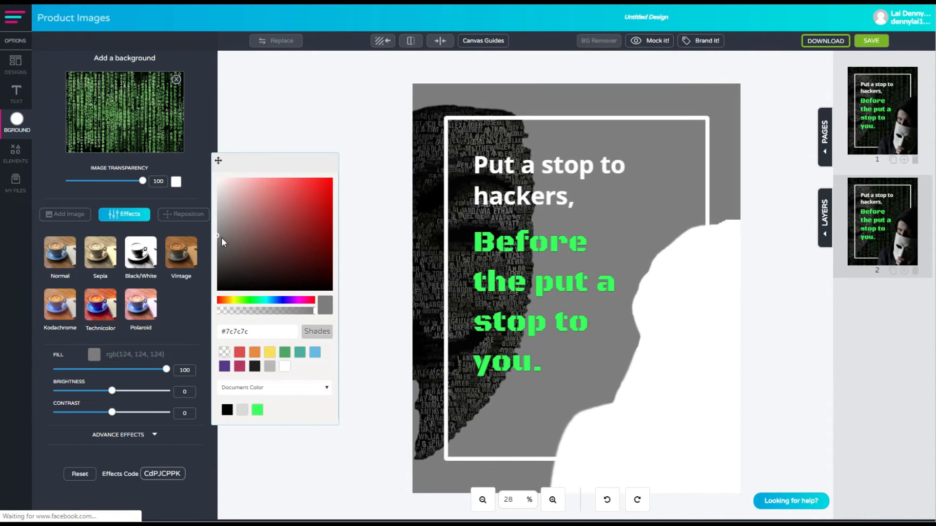
click(200, 323)
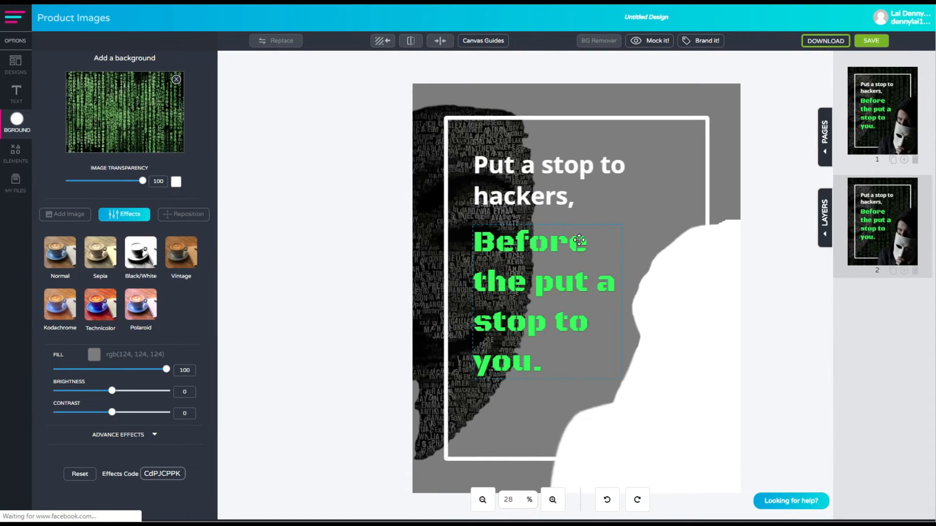
Step: Recolour the rectangular frame's border to the very light grey #e2e2e2
click(651, 119)
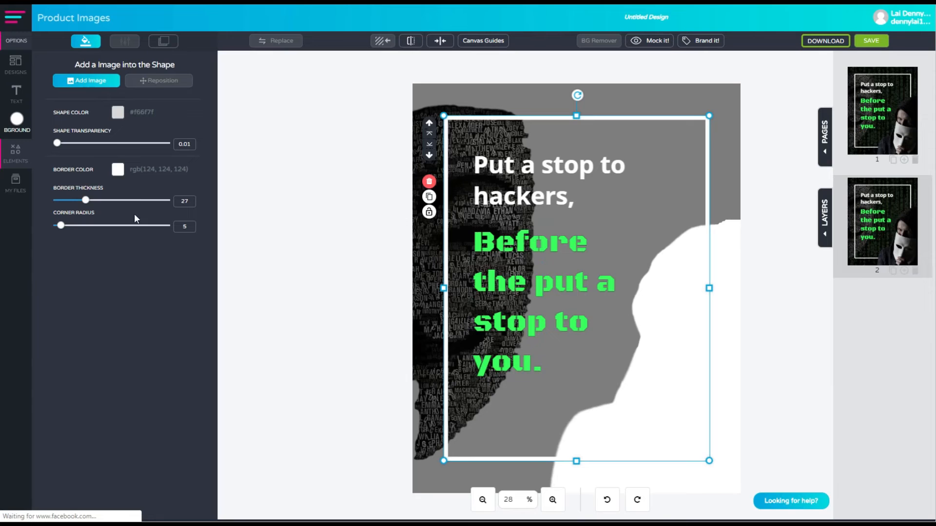
click(117, 169)
drag(262, 226, 191, 191)
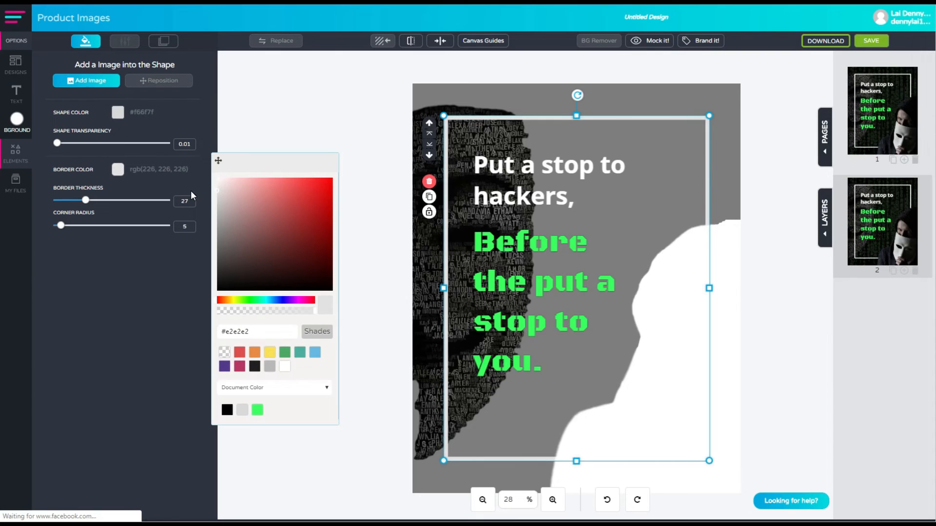
click(358, 148)
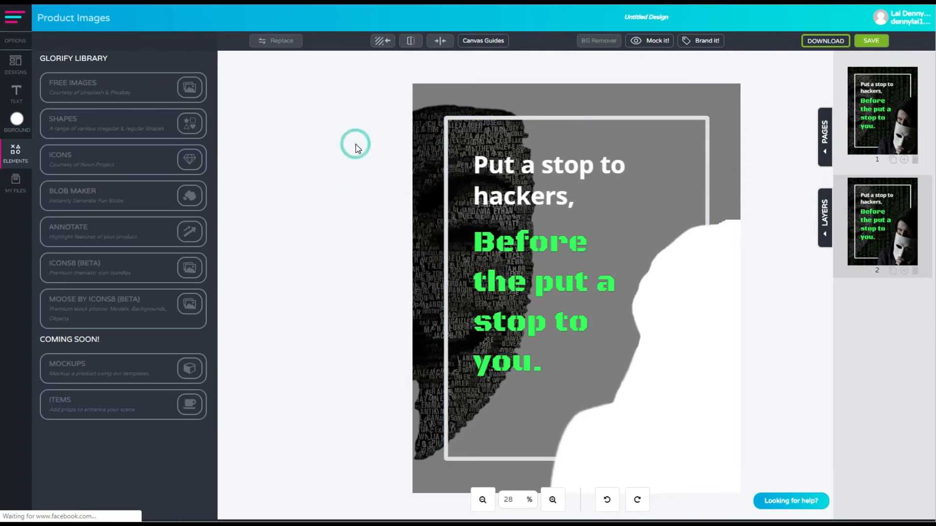
Step: Recolour the green "Before the put a stop to you." header to the light grey #c8c8c8
click(519, 248)
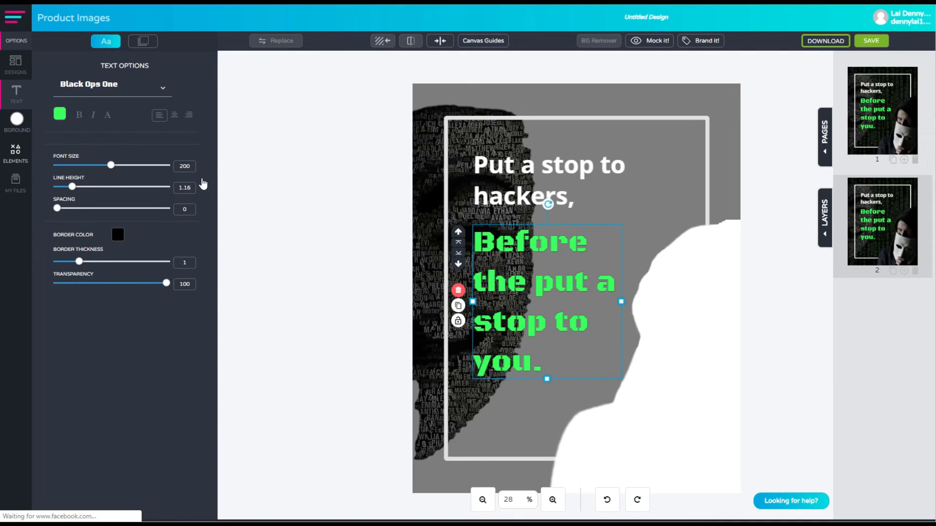
click(254, 203)
mouse_move(241, 198)
mouse_down()
mouse_move(185, 192)
mouse_move(180, 202)
mouse_up()
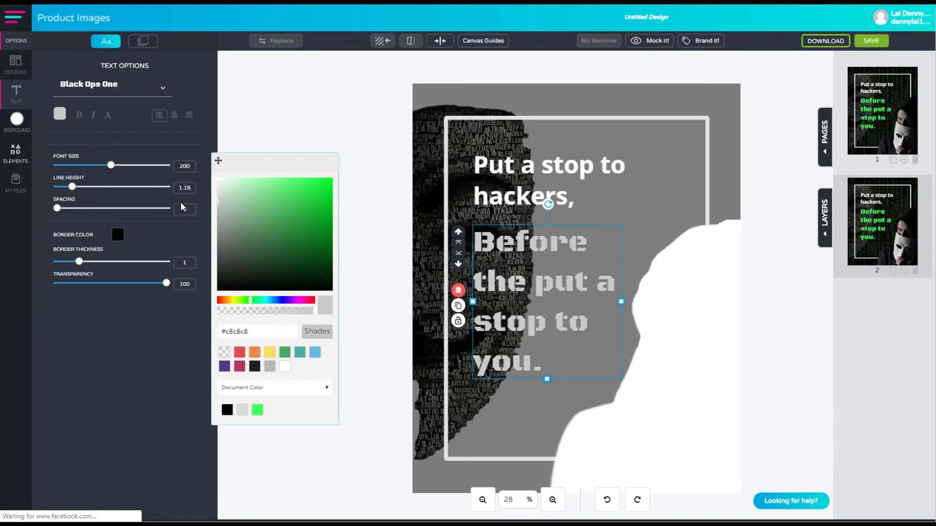
click(367, 197)
Step: Recolour the white "Put a stop to hackers," header to the grey #b1b1b1
click(515, 174)
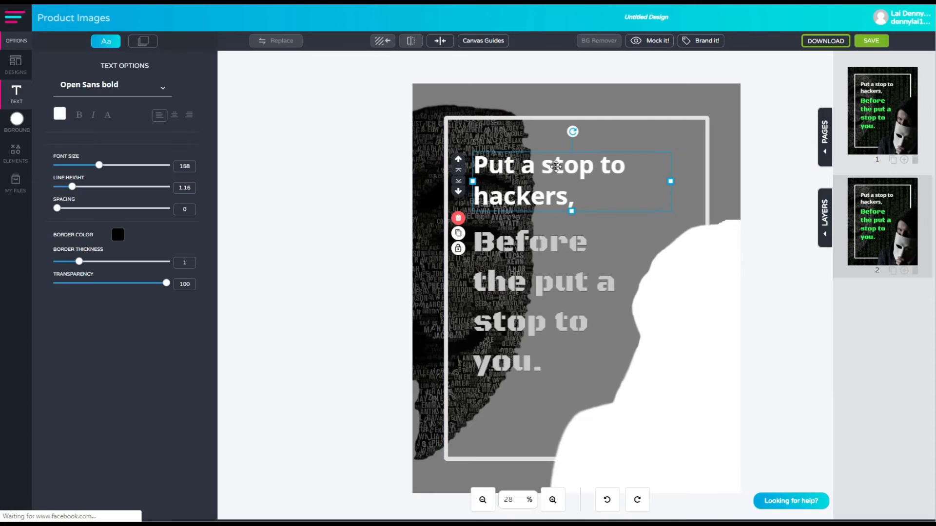
click(59, 117)
drag(197, 177, 185, 212)
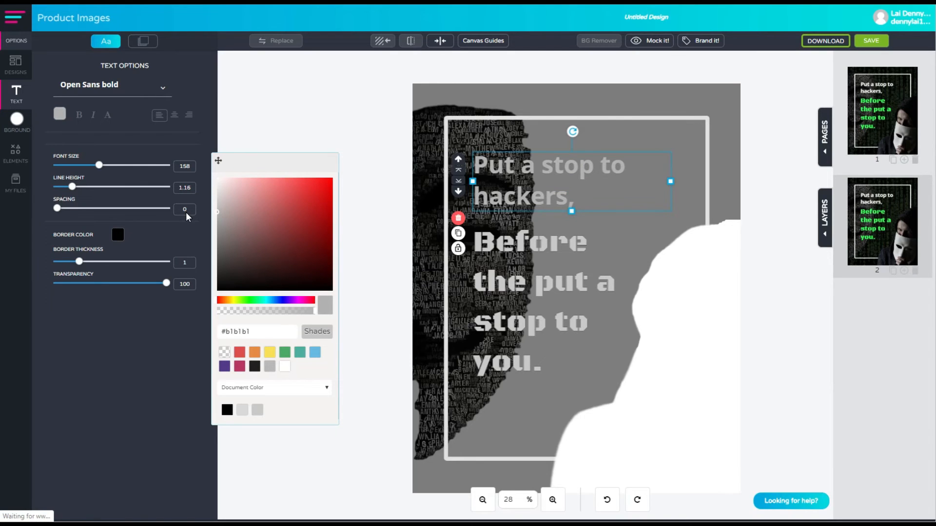
click(366, 204)
Step: Fill the word-textured face image with the grey #888888 at full fill strength
click(424, 177)
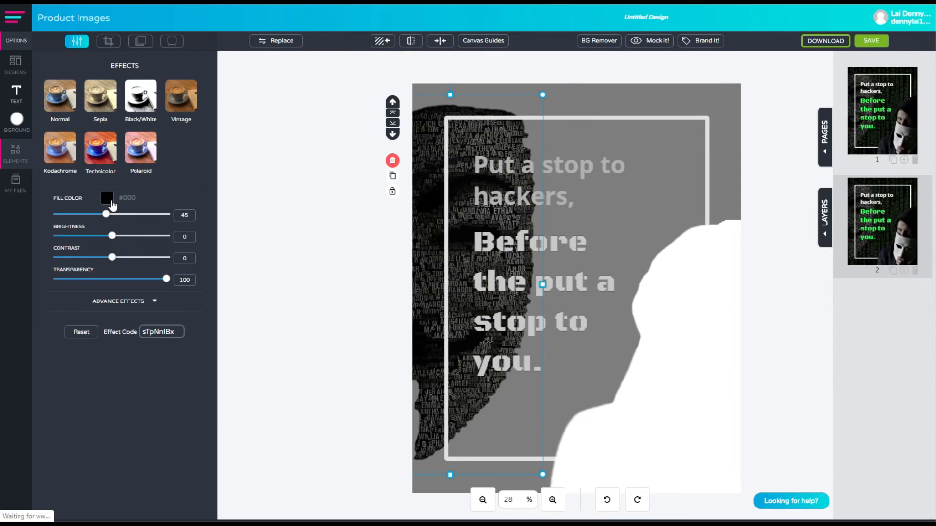
click(107, 198)
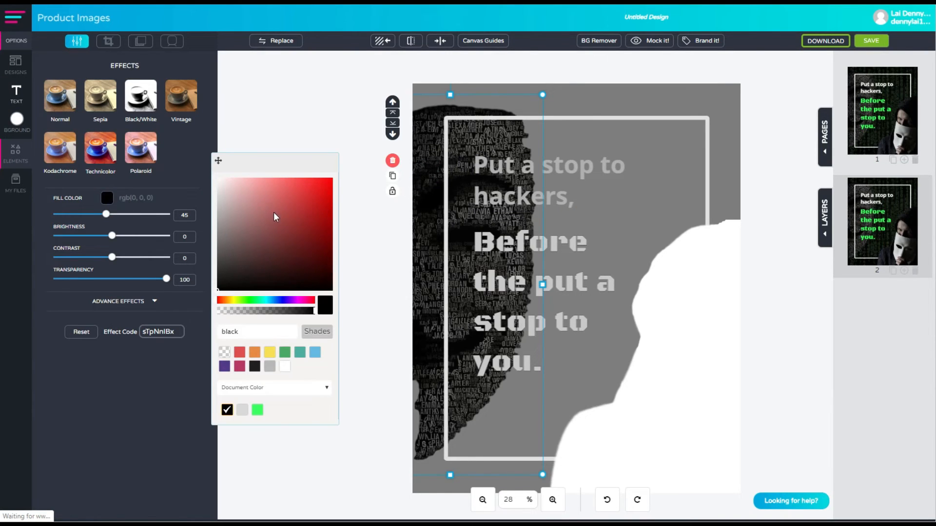
click(268, 212)
mouse_move(220, 184)
mouse_down()
mouse_move(200, 169)
mouse_move(179, 231)
mouse_up()
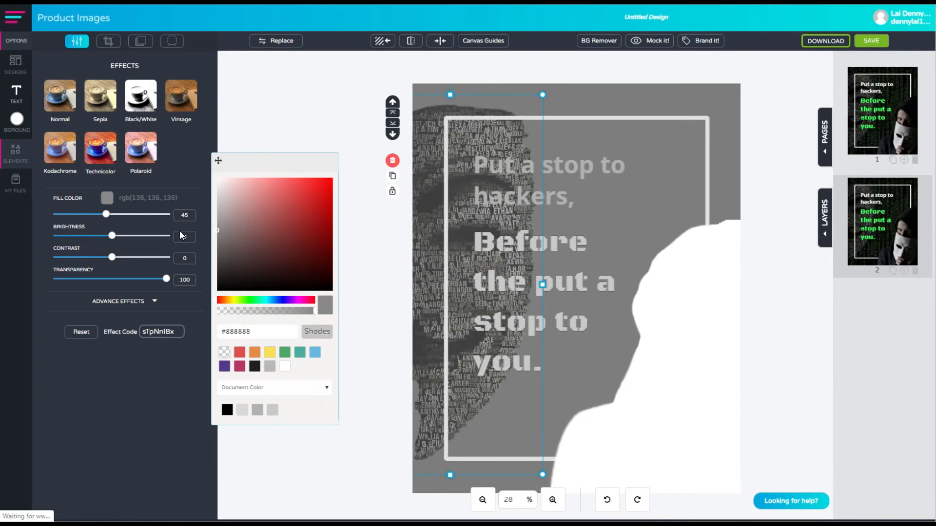
drag(109, 217, 183, 215)
click(251, 145)
click(249, 141)
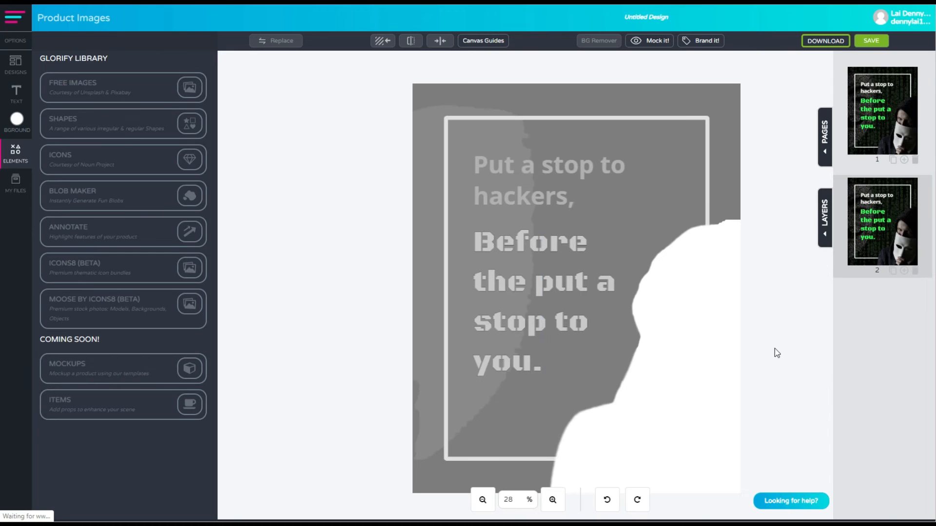
Step: Save the design and start downloading page 2 as a Web Optimized JPG
click(870, 43)
click(834, 44)
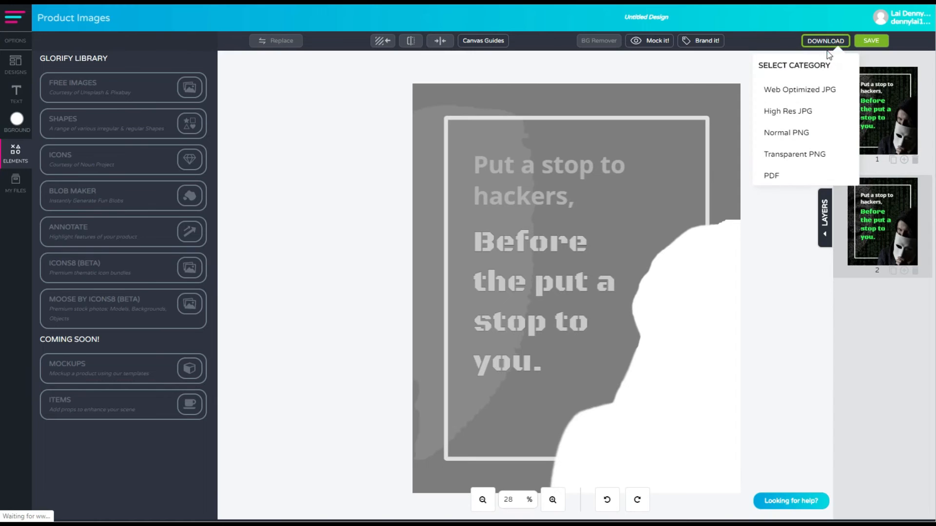
click(803, 93)
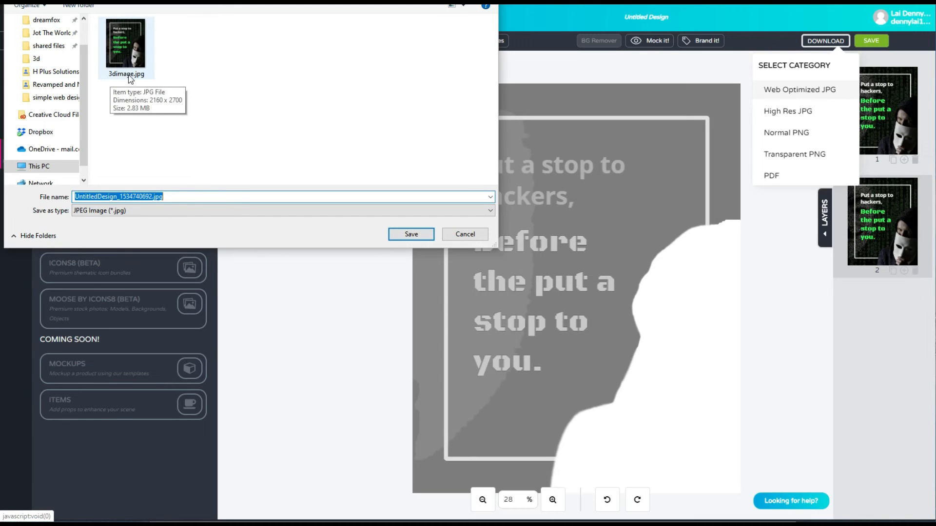
Step: Try naming the depth map download 3dimage_depth.jpg, based on the existing 3dimage.jpg file's name
click(131, 78)
click(100, 196)
double_click(101, 196)
click(100, 196)
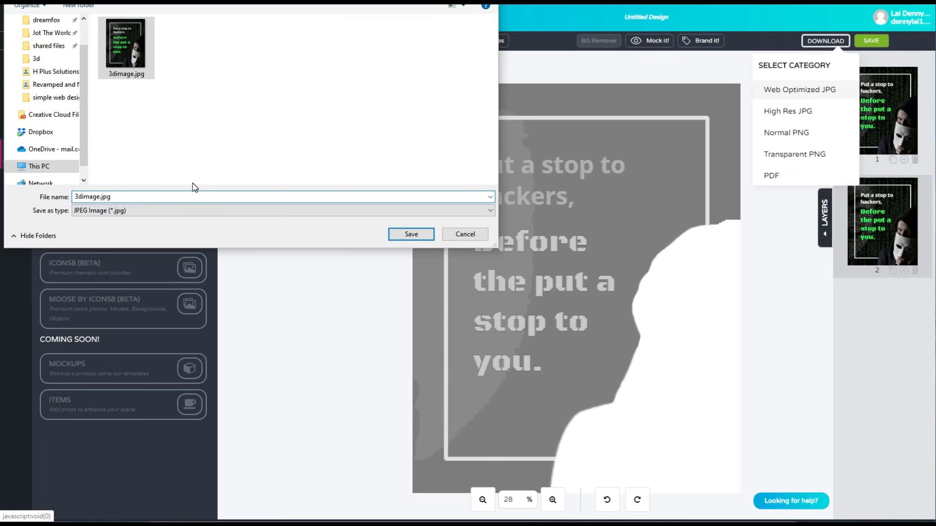
text(_depth)
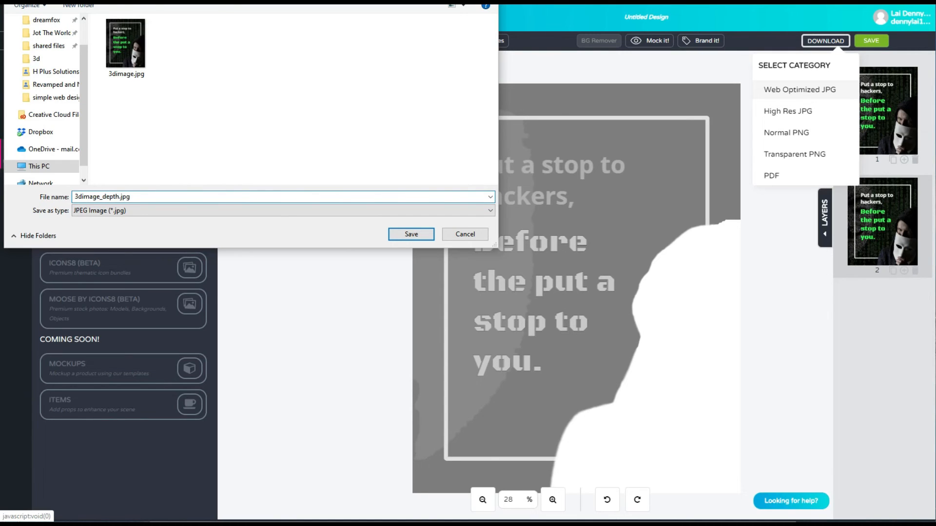
click(99, 197)
drag(75, 196, 110, 197)
click(101, 198)
drag(99, 198, 72, 197)
click(142, 141)
Step: Rename the existing 3dimage.jpg file in the save folder to photobook
click(124, 52)
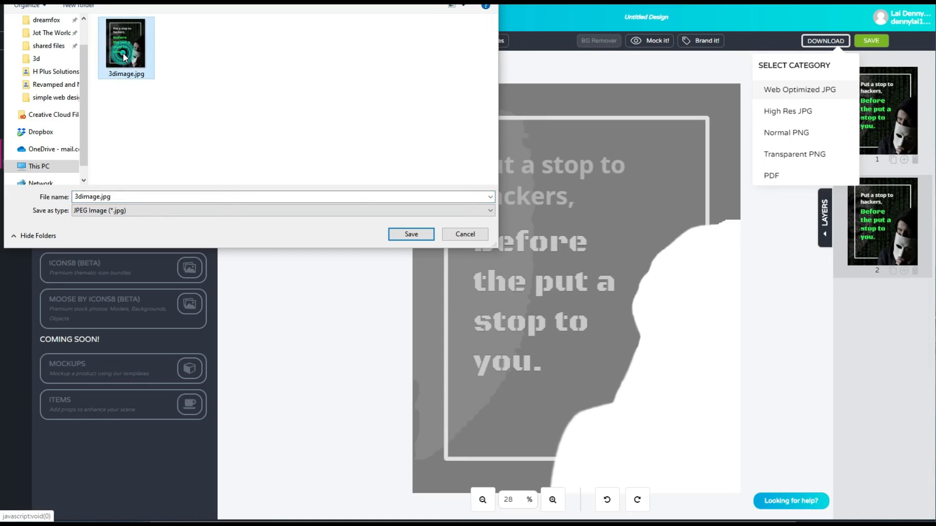
right_click(125, 57)
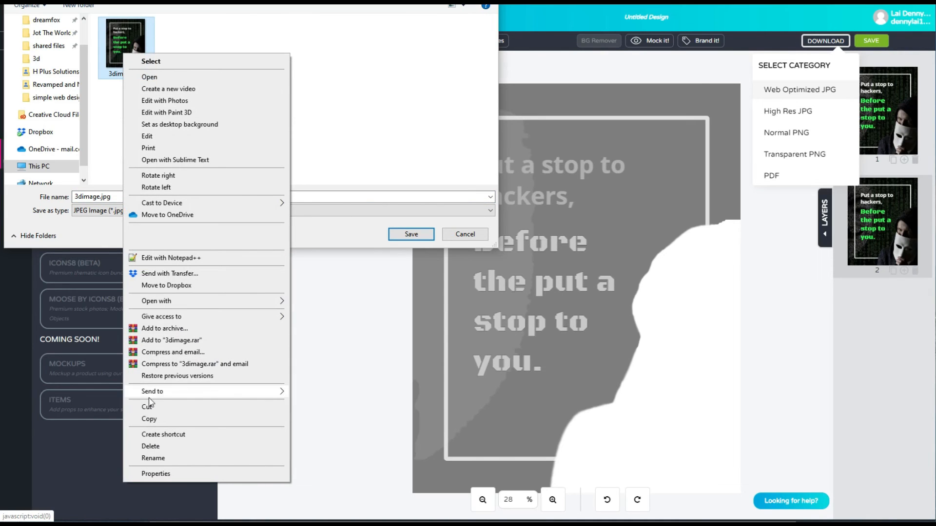
click(153, 458)
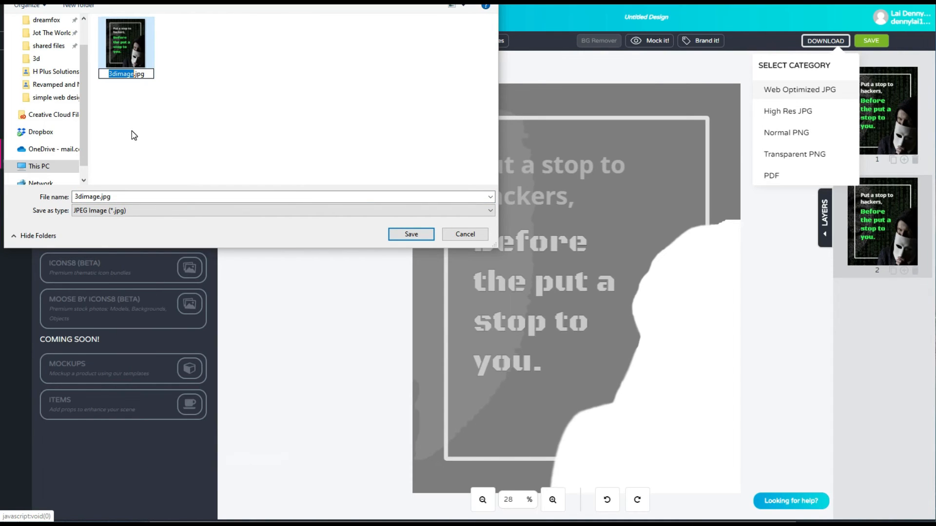
text(photobook)
click(186, 98)
Step: Save the depth map download as facebook_depth and dismiss the browser's download bar
click(96, 196)
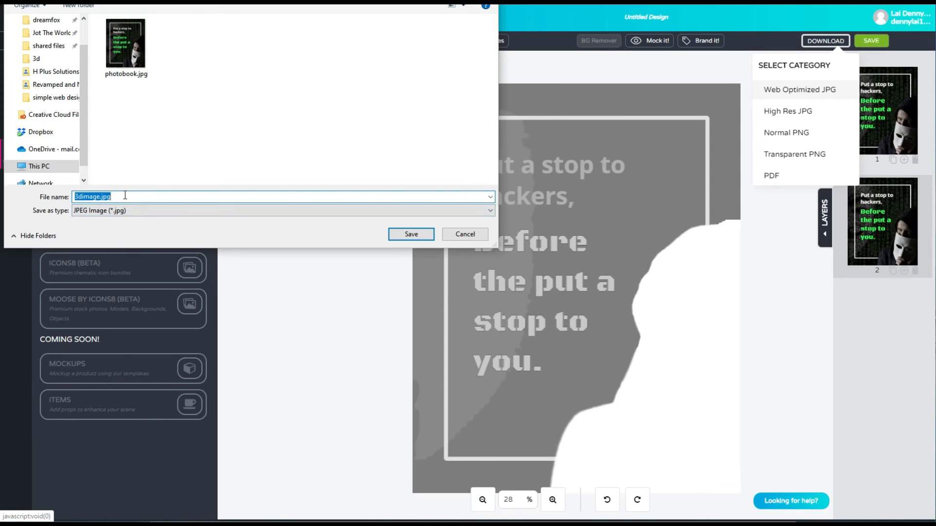
text(facebook_depth)
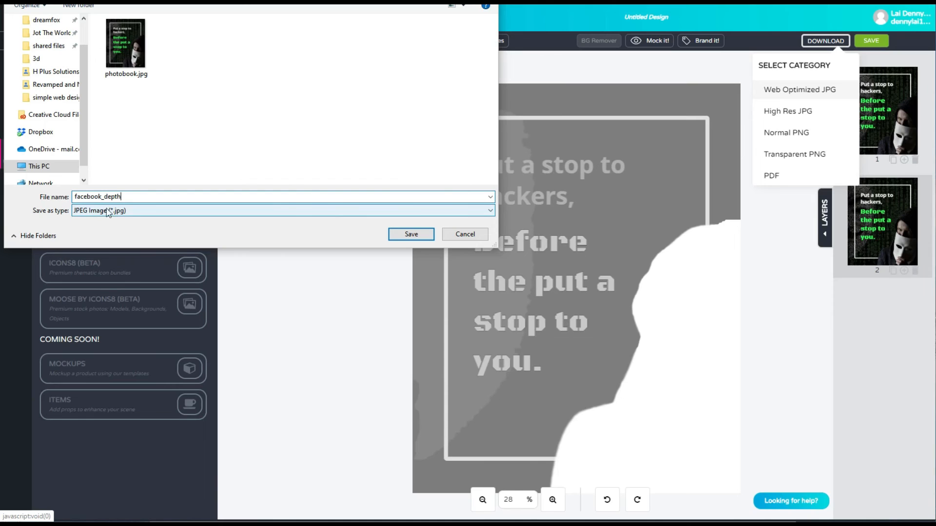
click(412, 234)
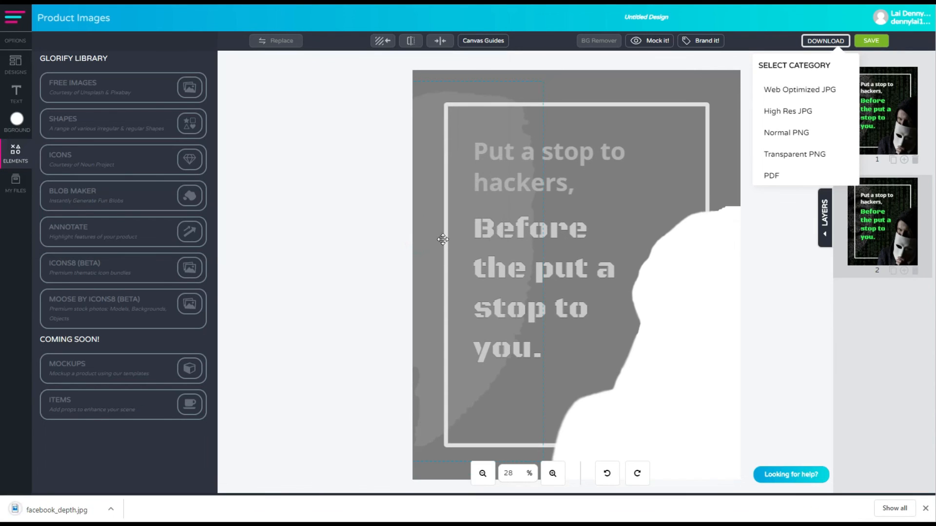
click(925, 508)
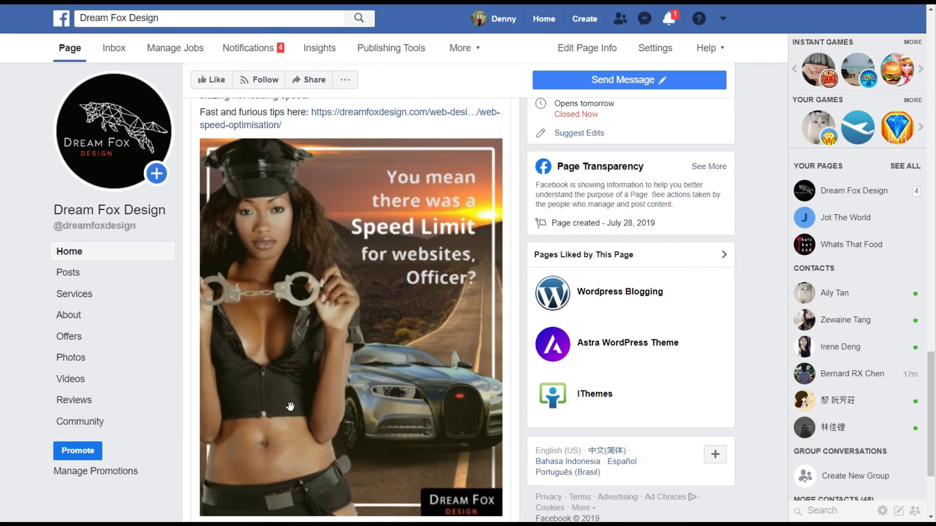
Step: Start a photo post on the Dream Fox Design Facebook page and try uploading facebook_depth.jpg and photobook.jpg together
scroll(384, 381, down, 1)
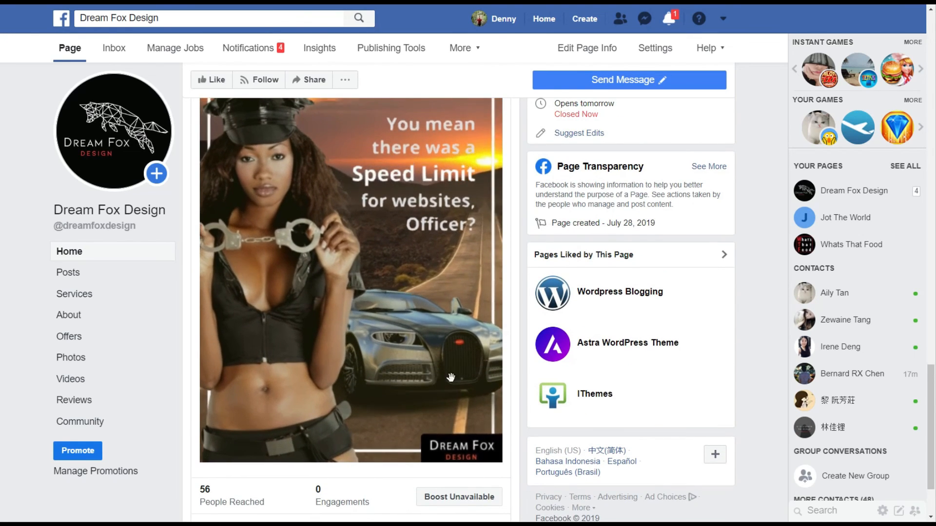
scroll(459, 405, up, 2)
scroll(459, 405, down, 2)
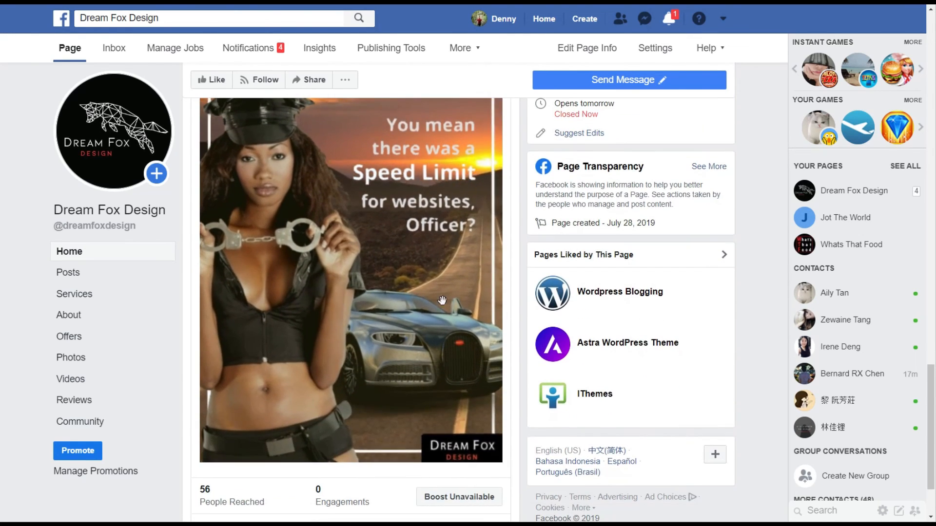
scroll(427, 327, up, 20)
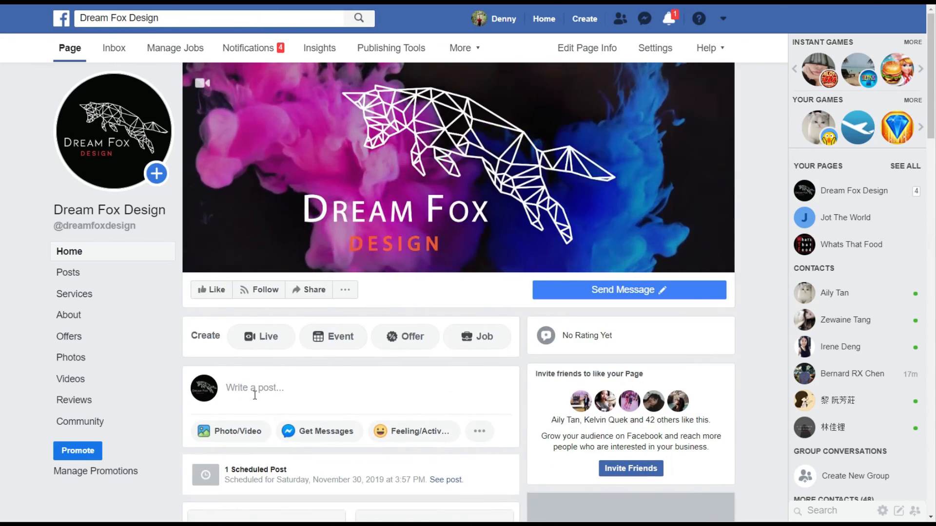
click(309, 385)
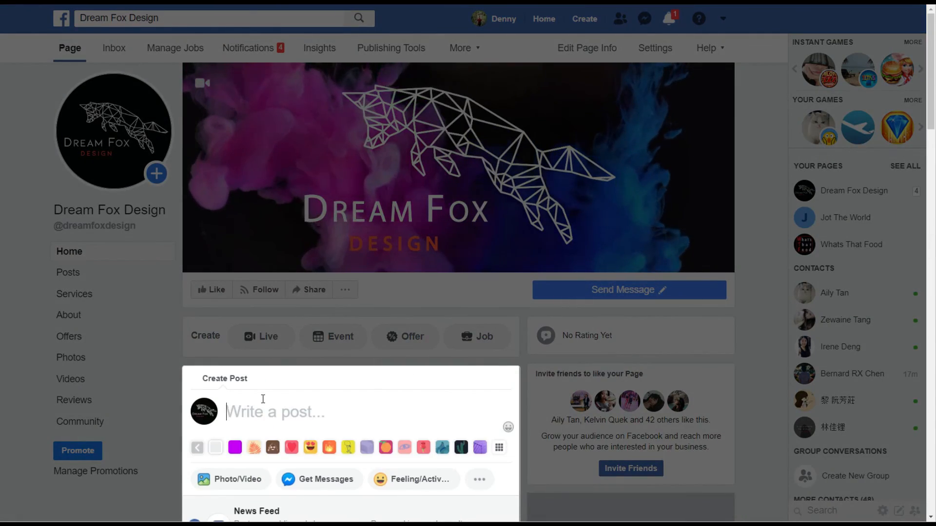
scroll(261, 399, down, 1)
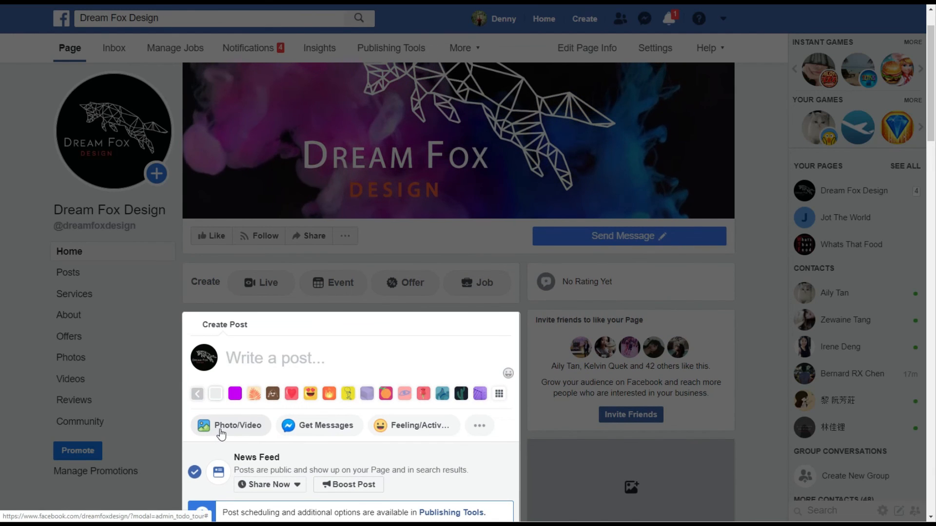
click(243, 436)
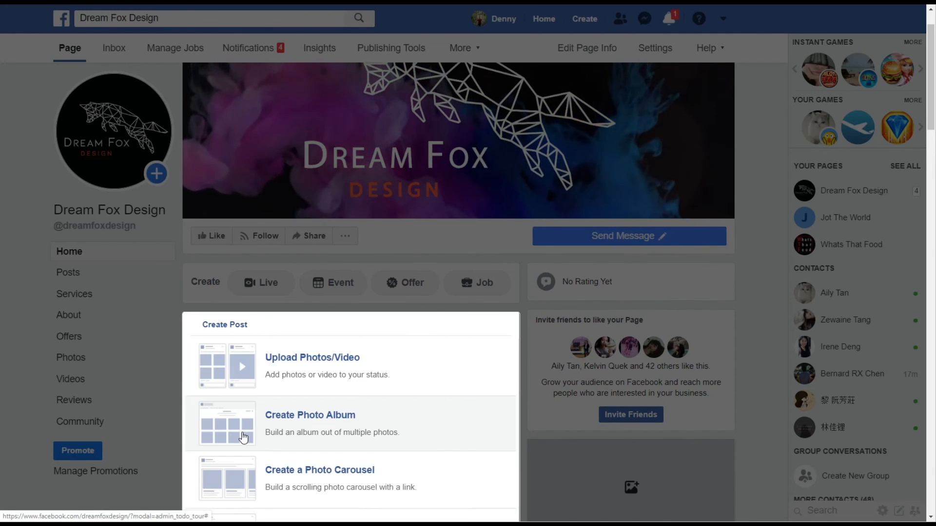
click(302, 363)
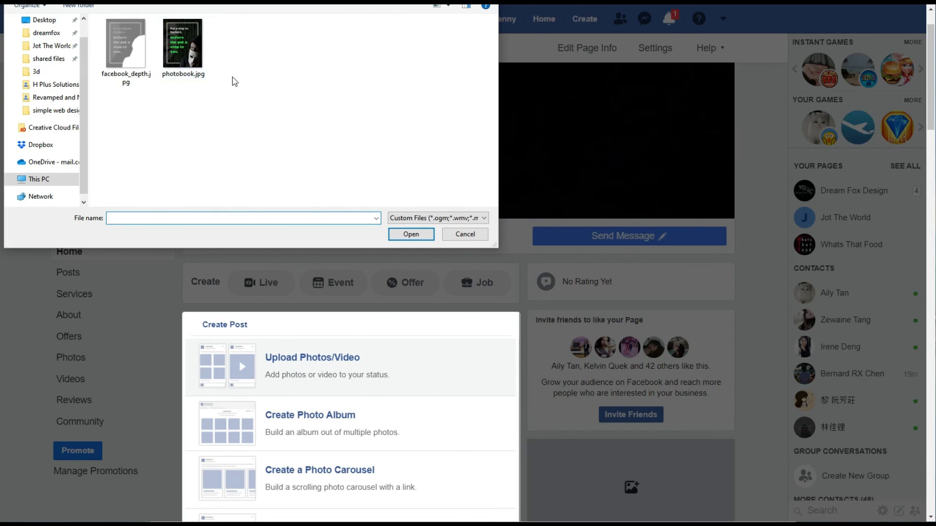
drag(274, 62, 104, 78)
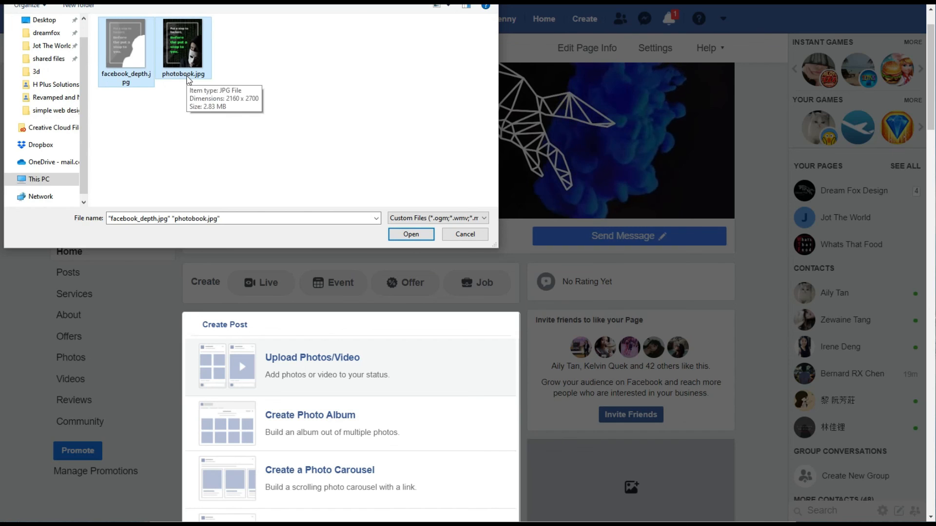
click(410, 234)
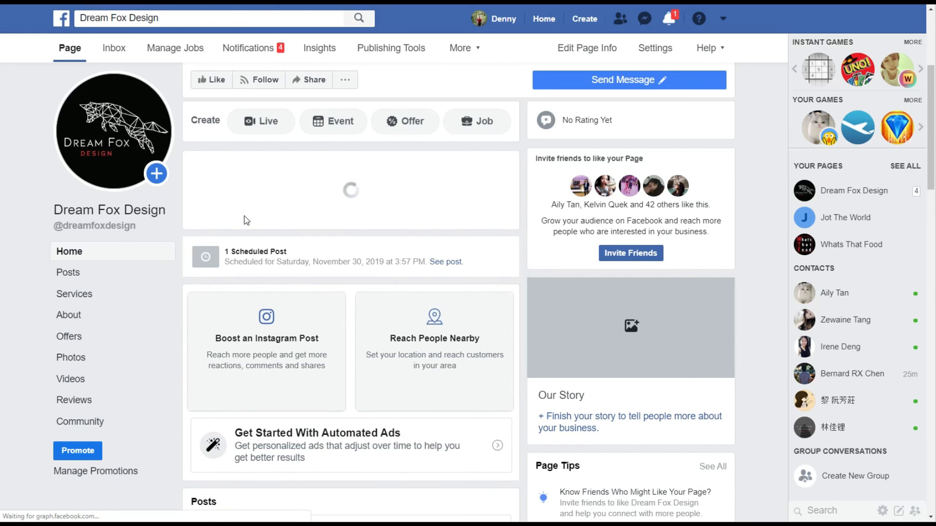
Step: Start another photo upload for a page post and rename photobook.jpg to facebook.jpg in the file chooser
click(276, 140)
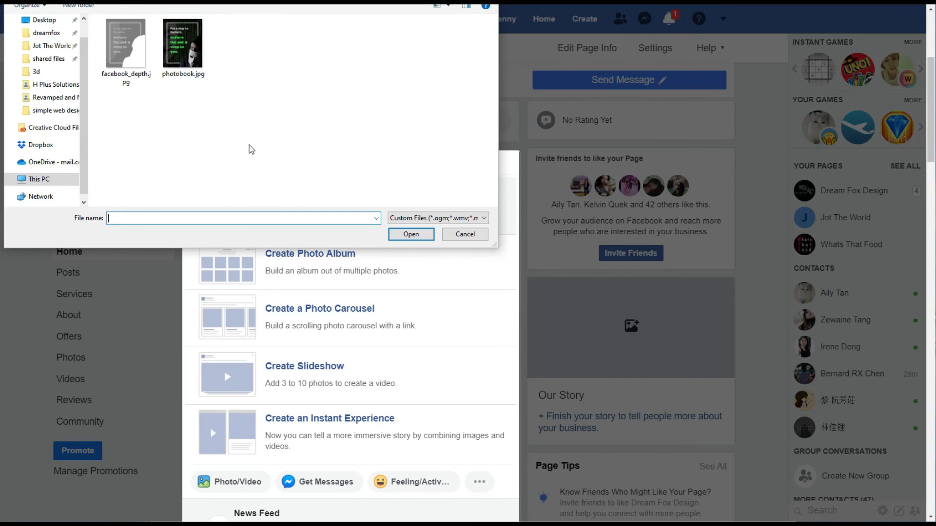
click(188, 73)
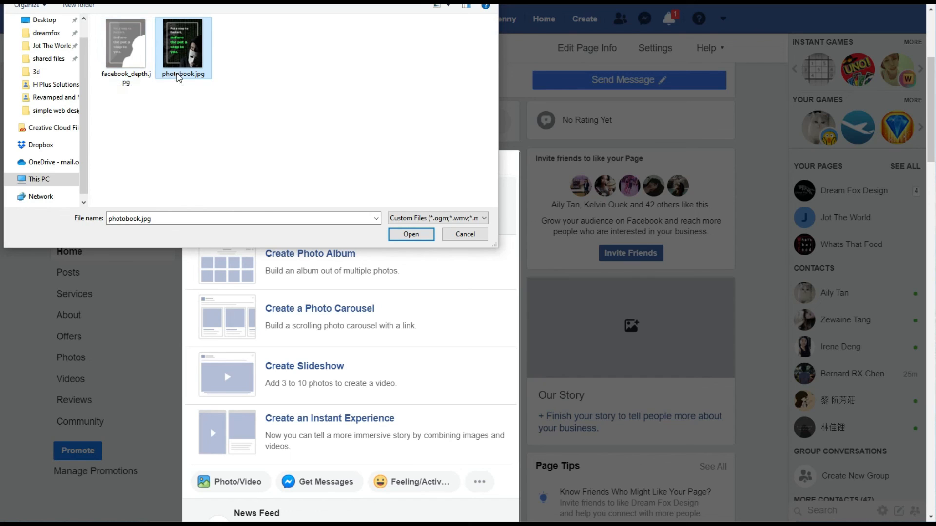
click(179, 75)
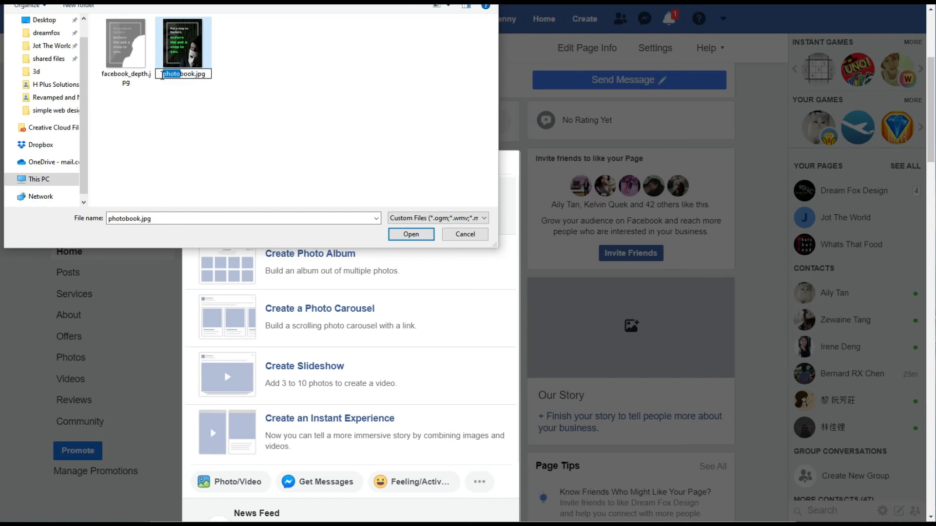
click(220, 116)
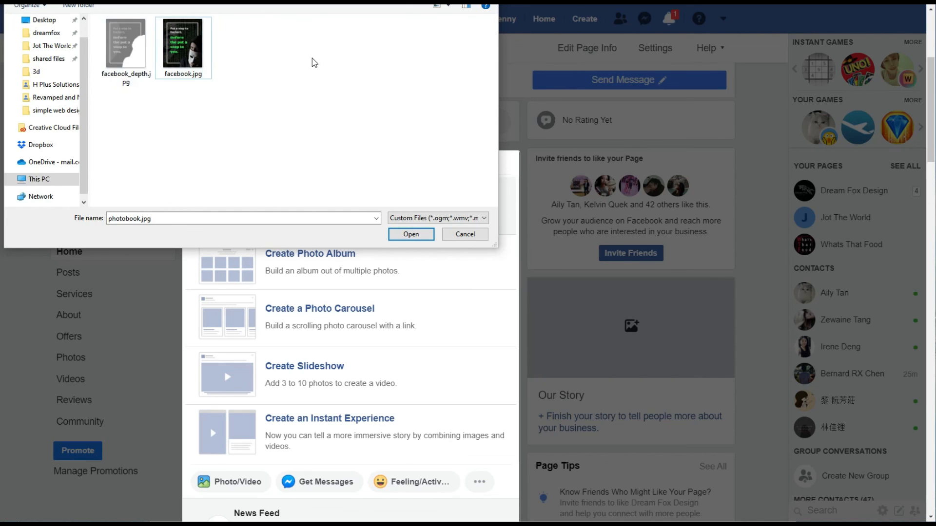
Step: Upload facebook.jpg and facebook_depth.jpg together to the post and inspect the 3D photo preview
drag(310, 58, 143, 100)
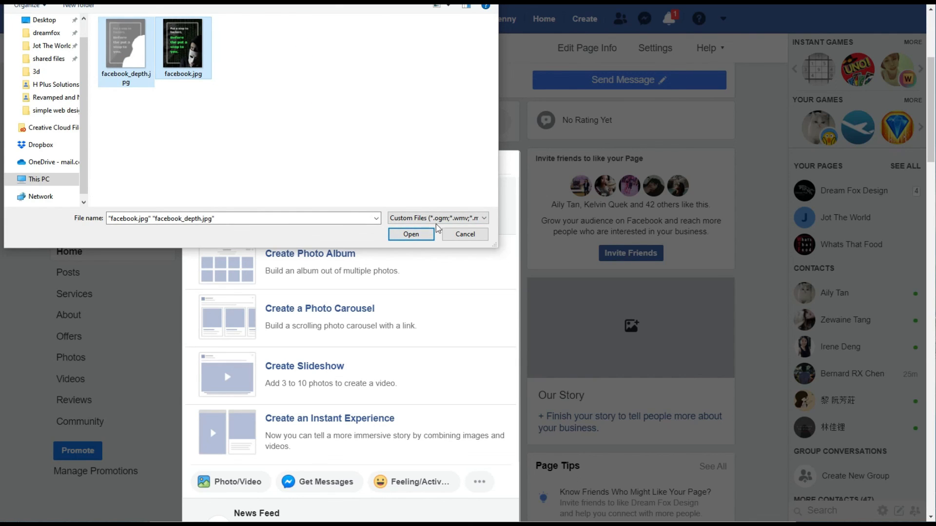
click(411, 234)
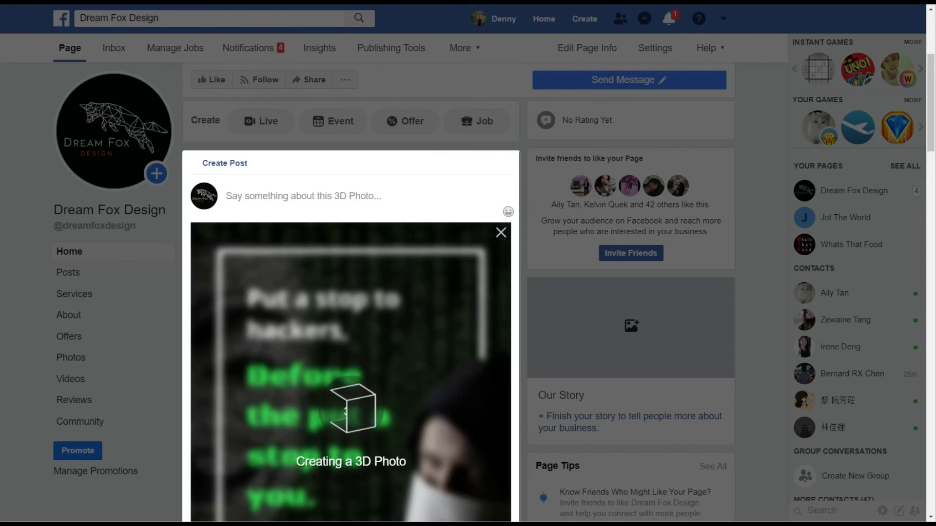
scroll(425, 249, down, 2)
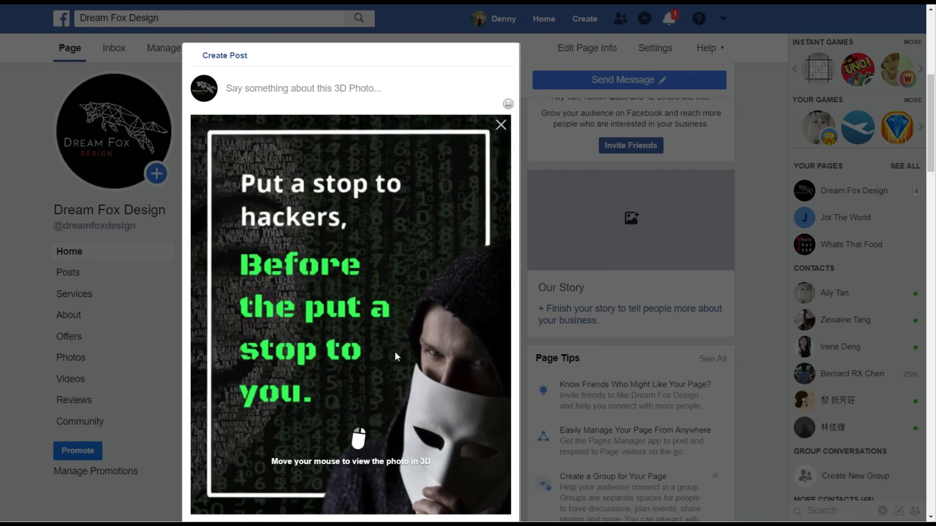
scroll(352, 314, down, 1)
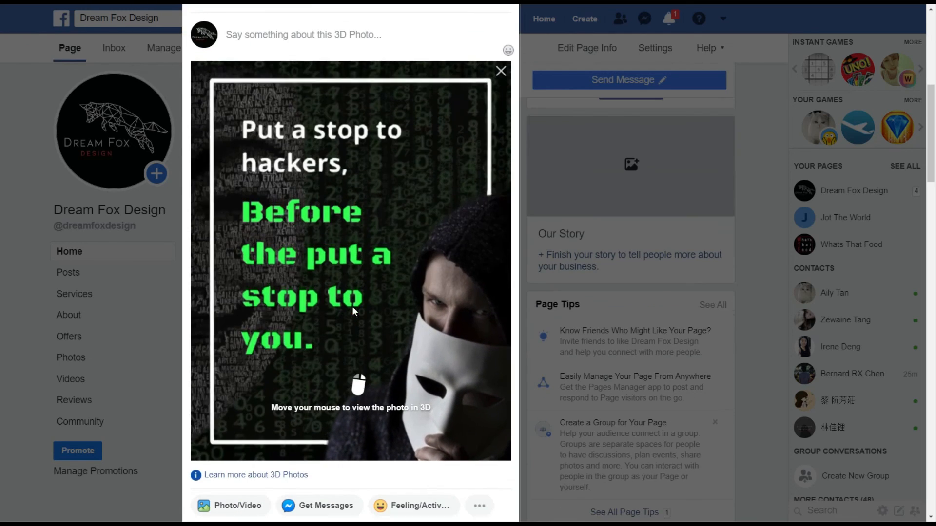